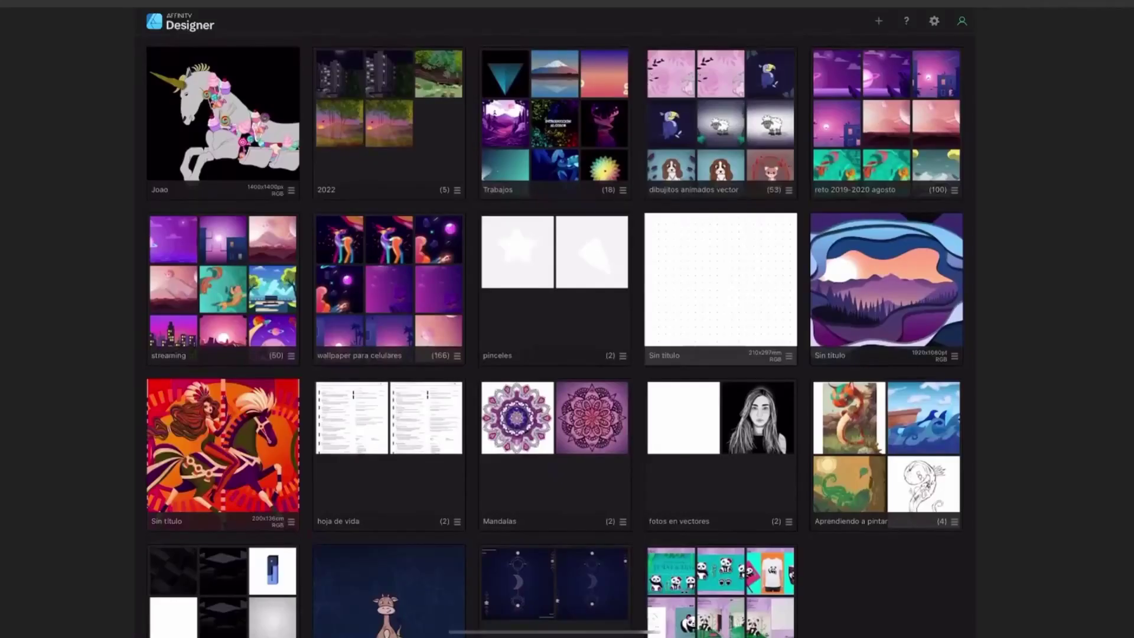
Start a new blank document from the gallery to show the iPad 12.9" (Retina), 1366 × 1024 pt settings
scroll(797, 443, "up", 2)
left_click(879, 23)
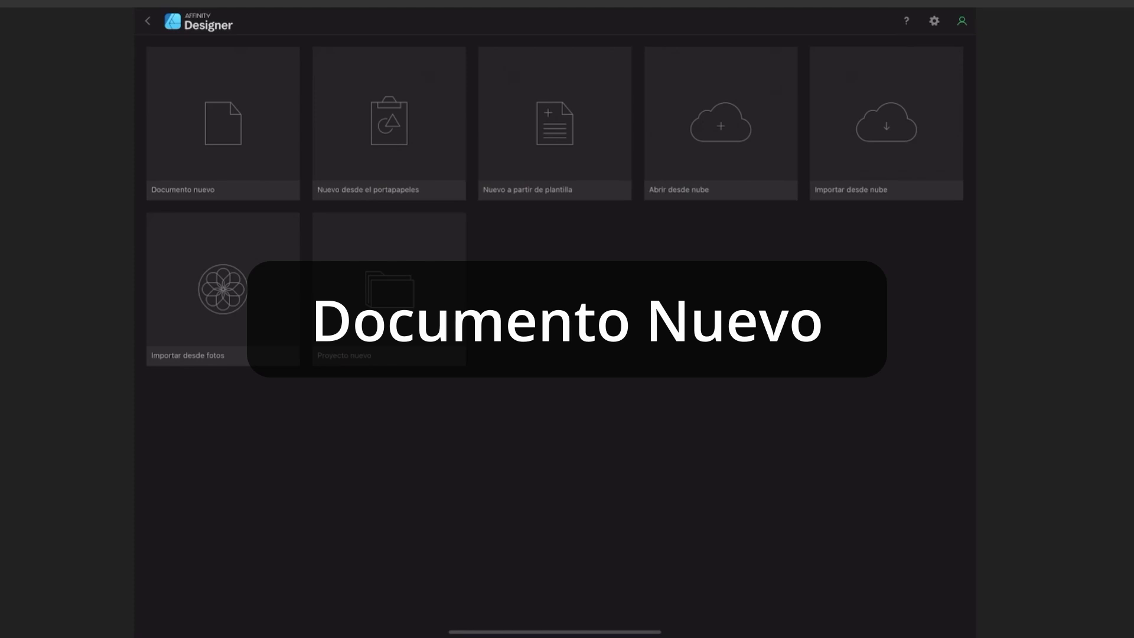
left_click(216, 97)
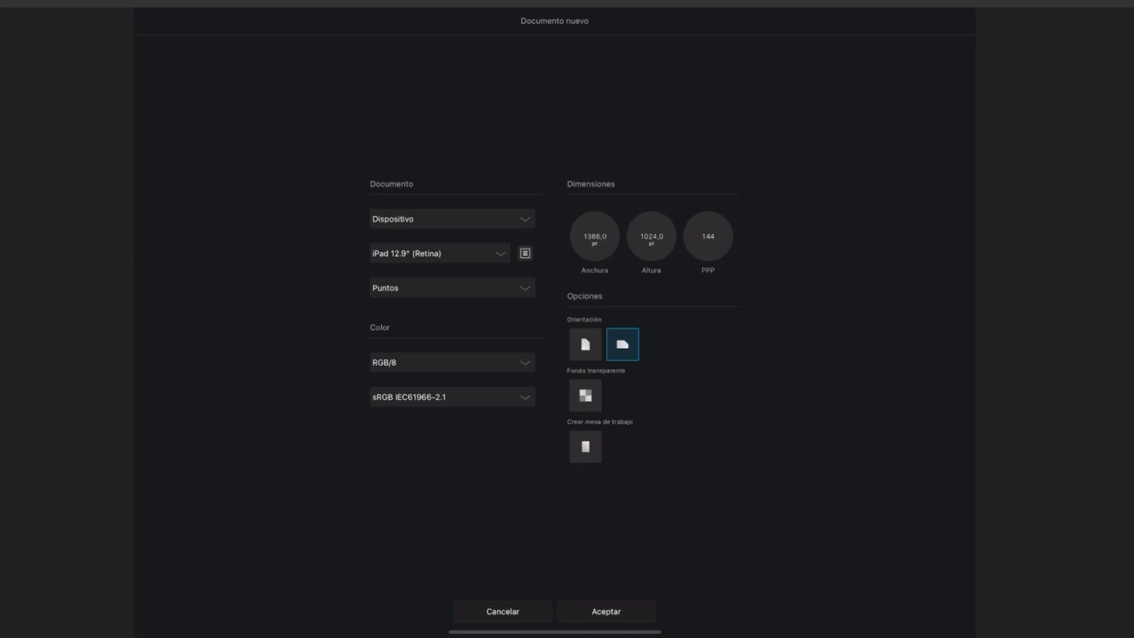
Browse the Foto, Imprimir, Imprimir (listo para prensa) and Web types, ending on Imprimir A4 portrait in millimetres
left_click(488, 186)
left_click(452, 219)
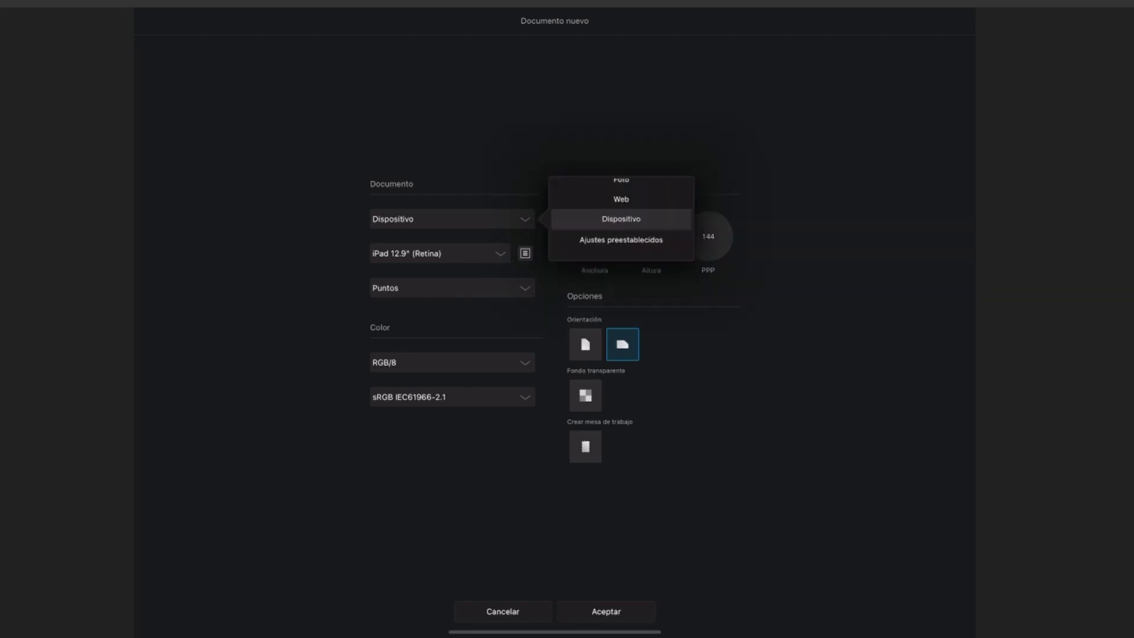
left_click_drag(654, 216, 655, 255)
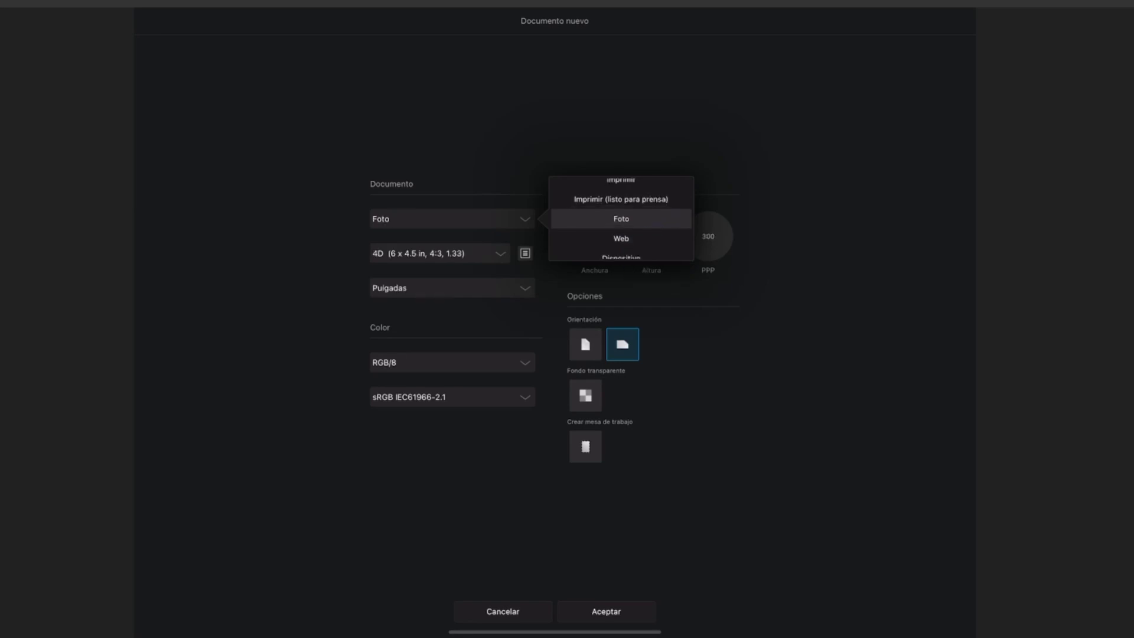
left_click_drag(646, 215, 645, 235)
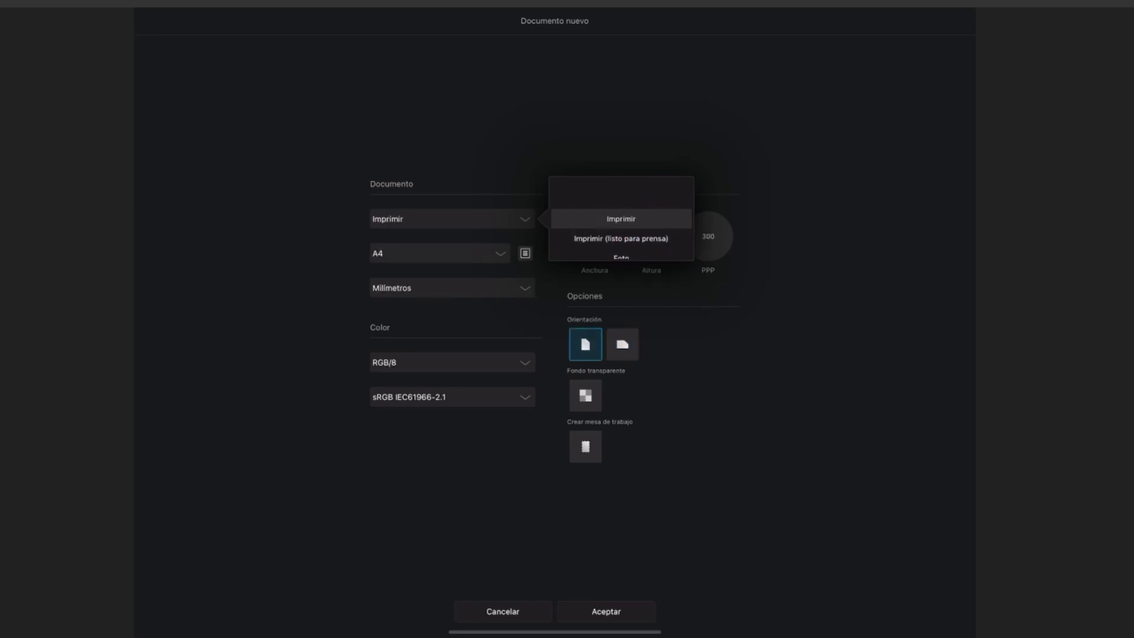
left_click_drag(621, 238, 621, 219)
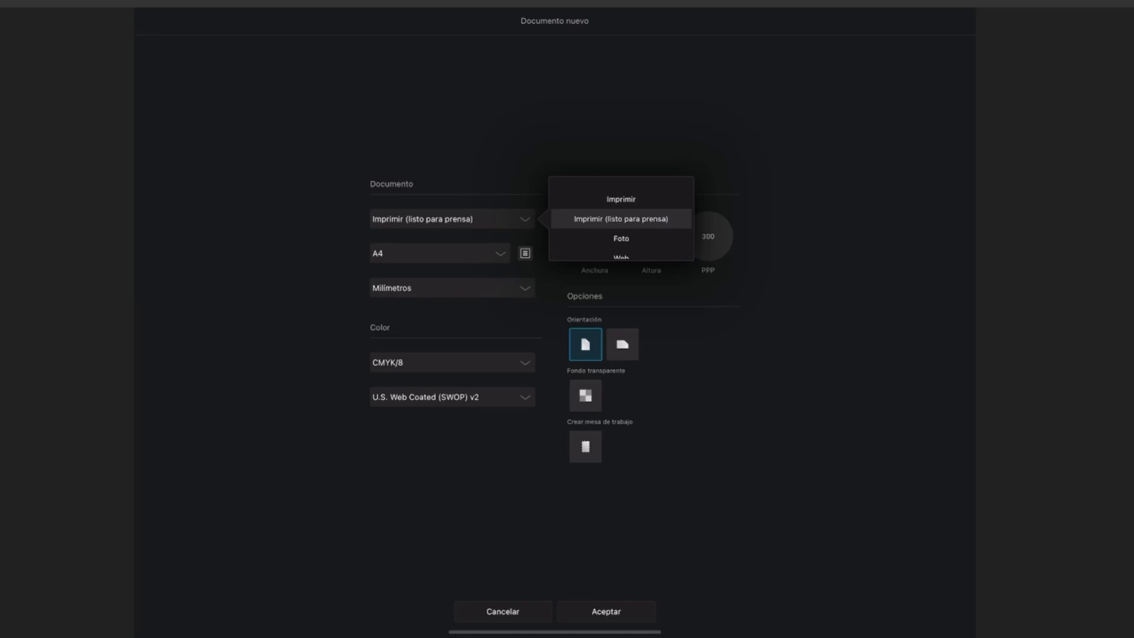
left_click_drag(653, 237, 652, 201)
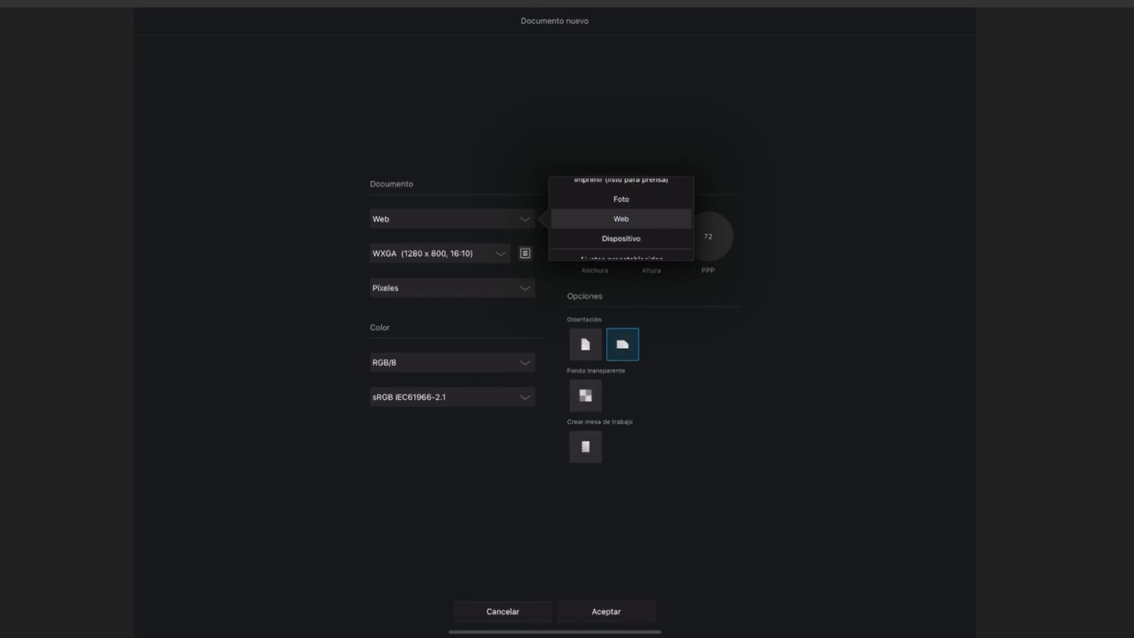
left_click_drag(646, 215, 646, 242)
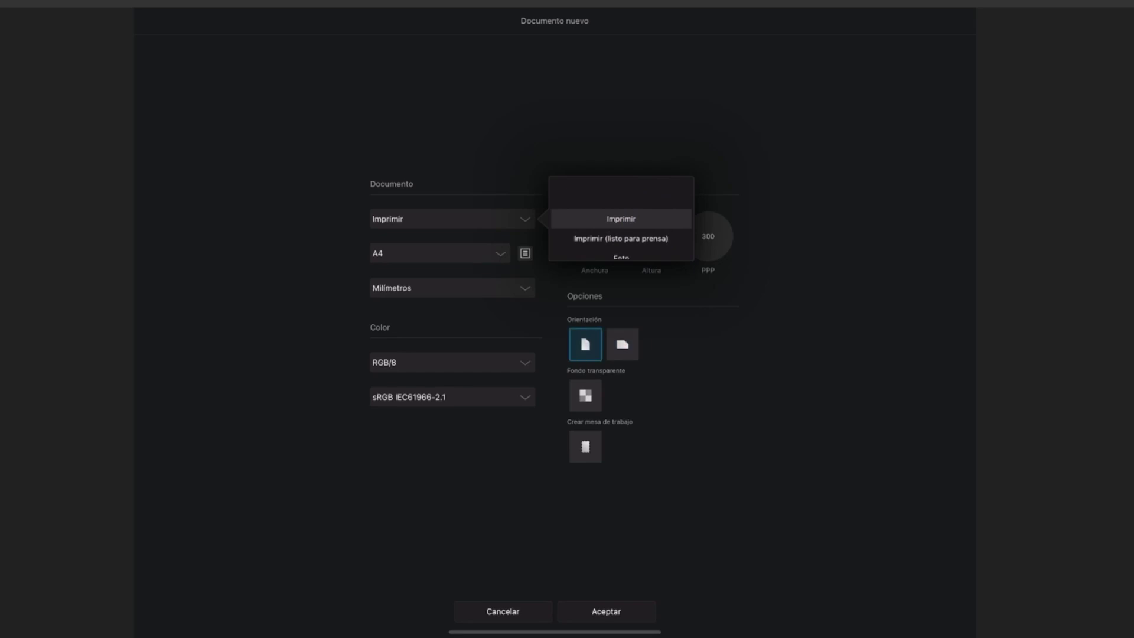
Check the A4 size list, then switch the type back to Dispositivo at iPad 12.9" (Retina), 144 PPP
left_click_drag(494, 253, 498, 256)
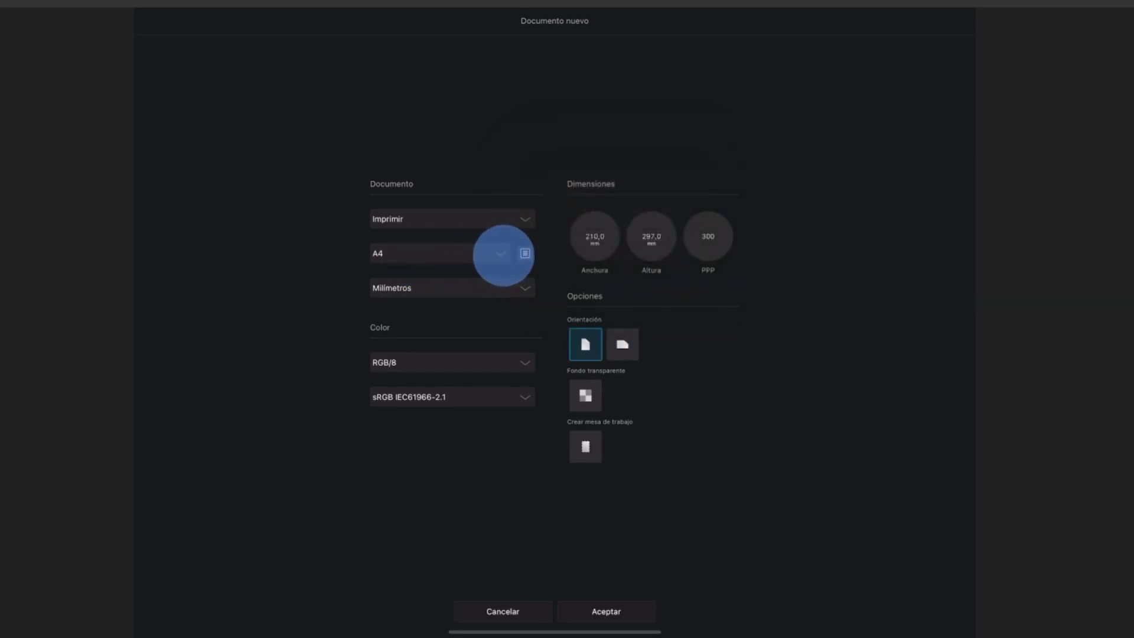
left_click(499, 253)
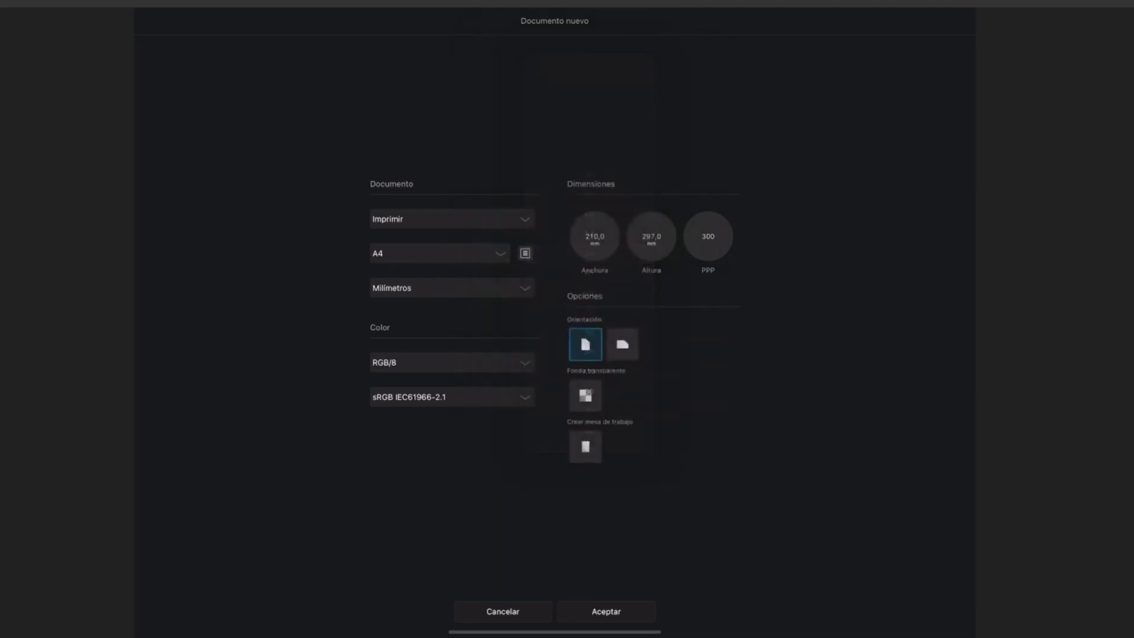
left_click(524, 218)
left_click(656, 205)
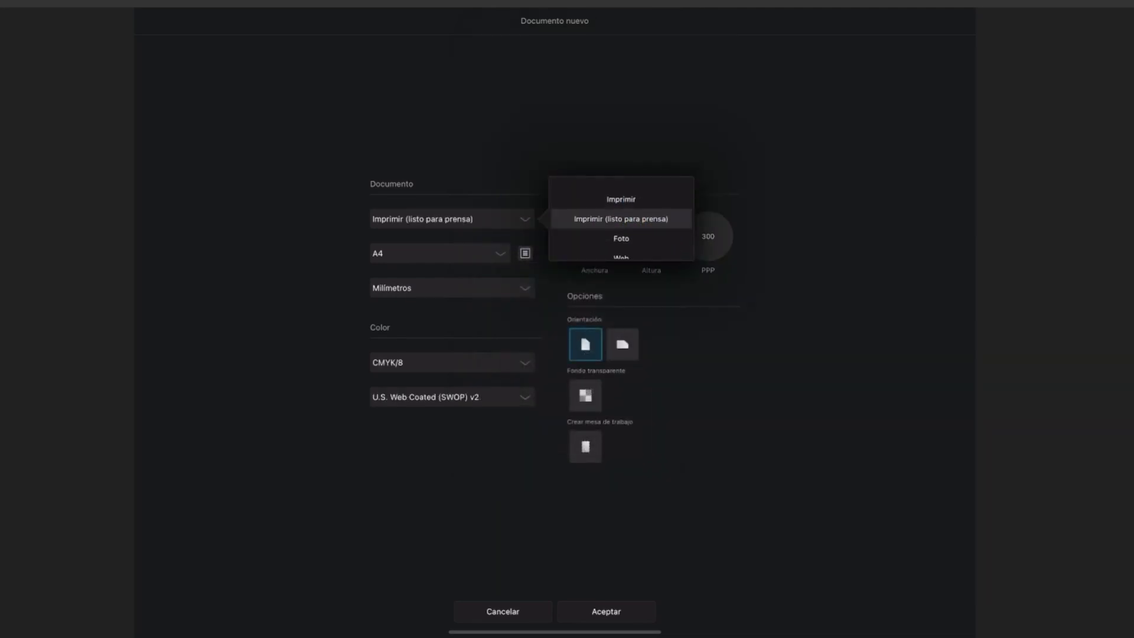
left_click_drag(650, 230, 652, 203)
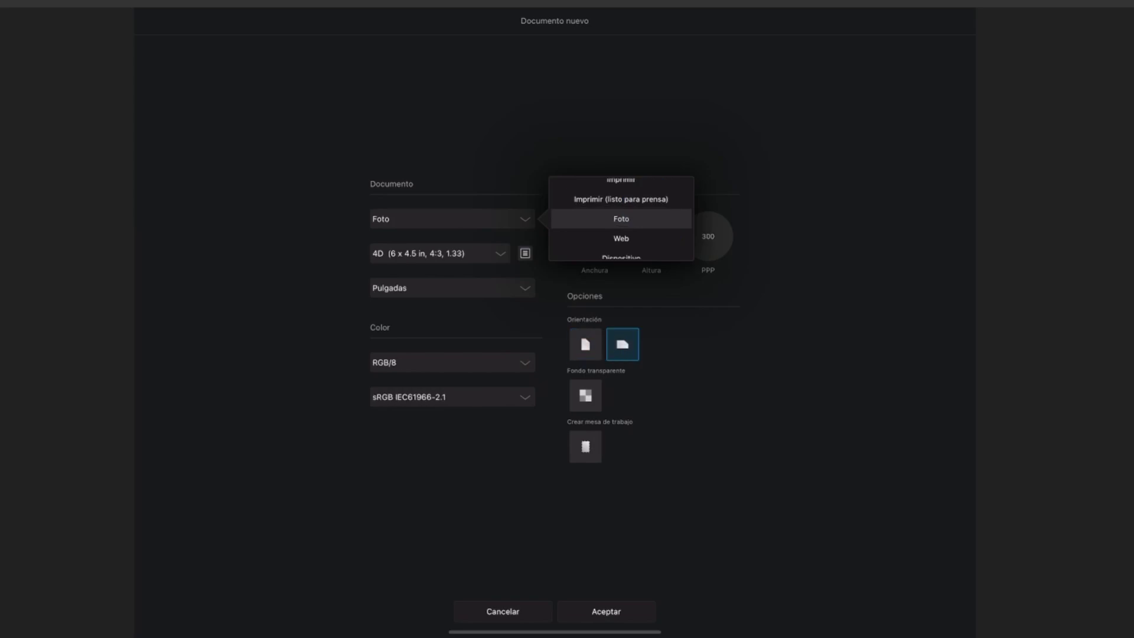
left_click(646, 235)
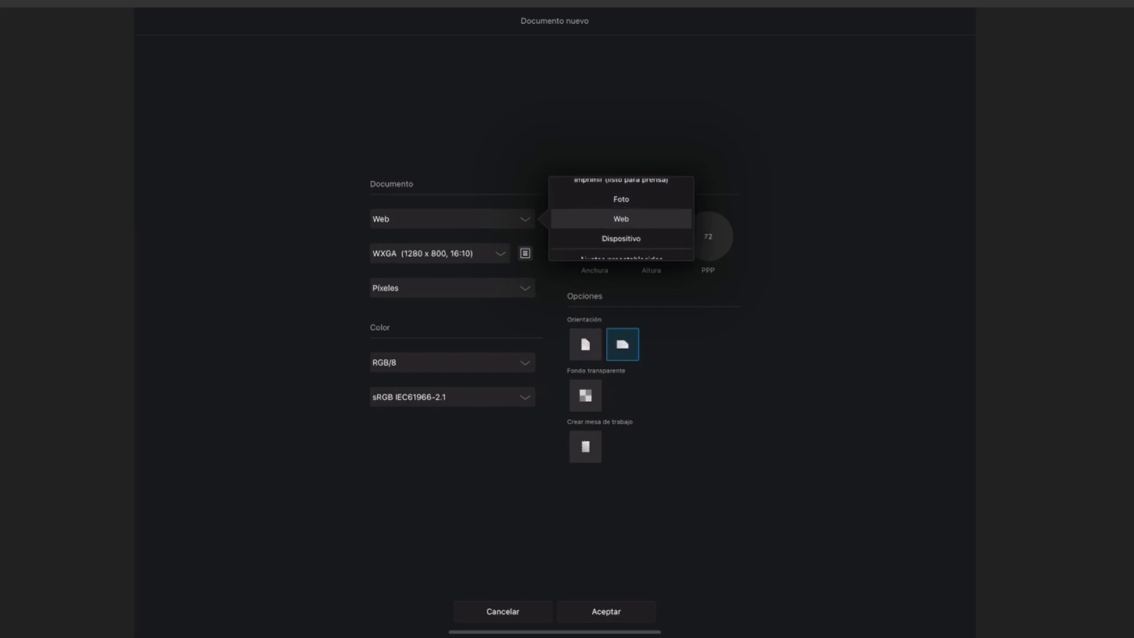
left_click(621, 238)
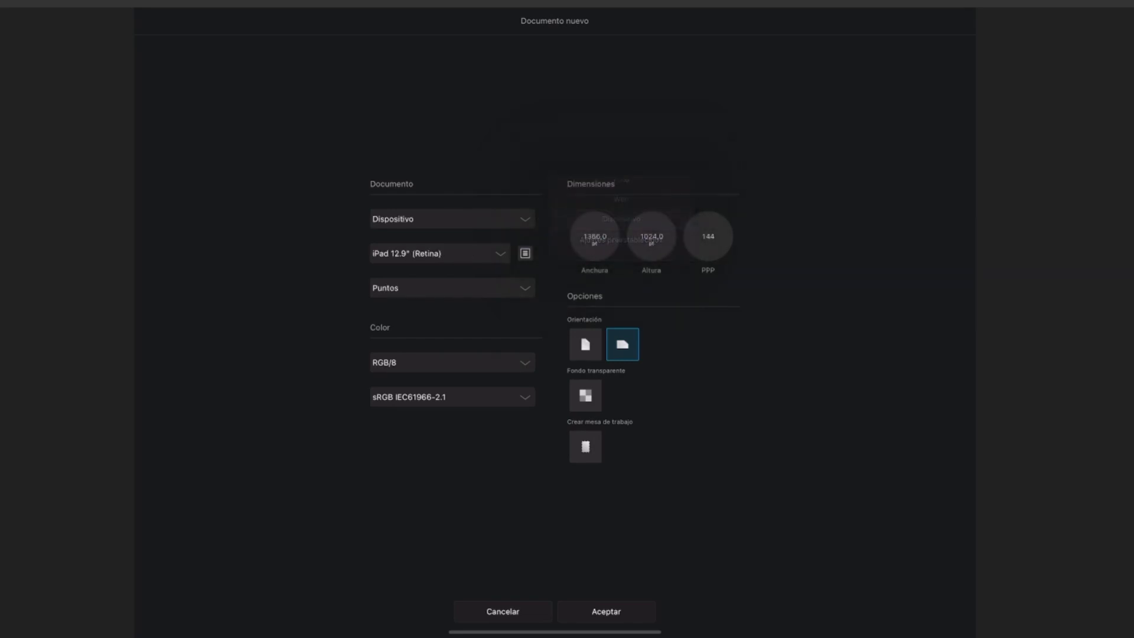
Glance at the device sizes without changing them, then show the measurement units list with Puntos current
left_click(440, 254)
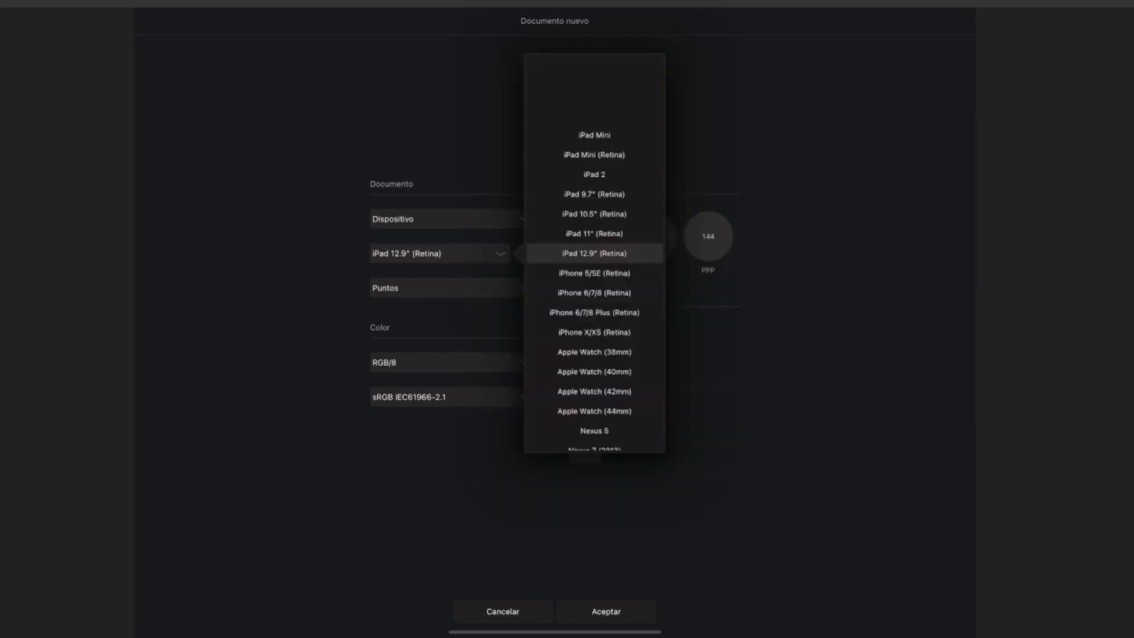
key("Escape")
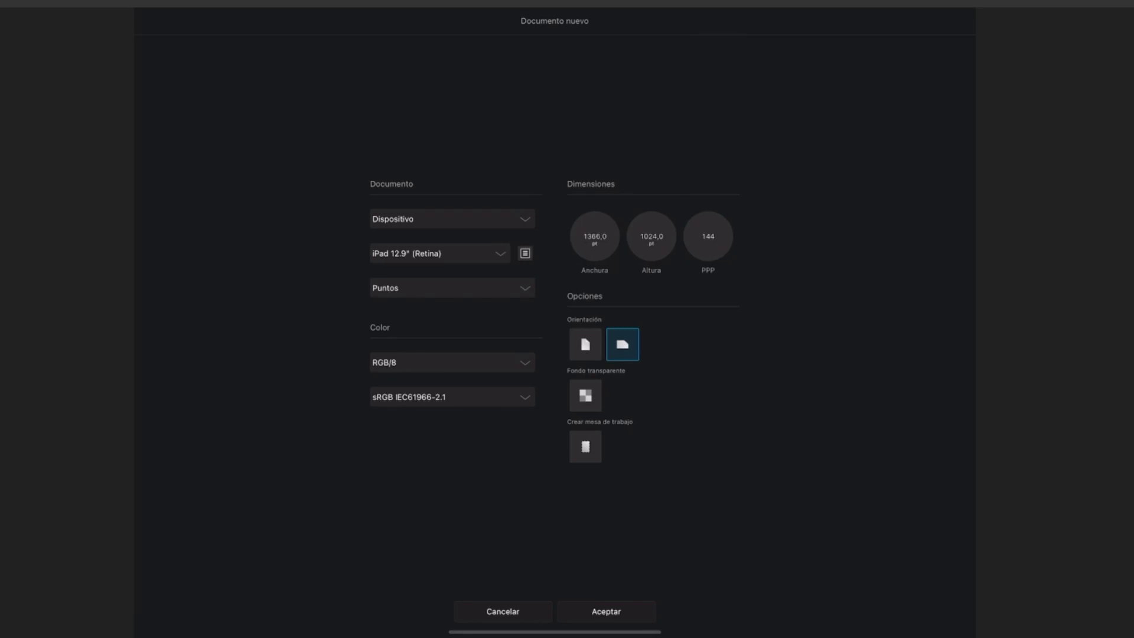
left_click(524, 287)
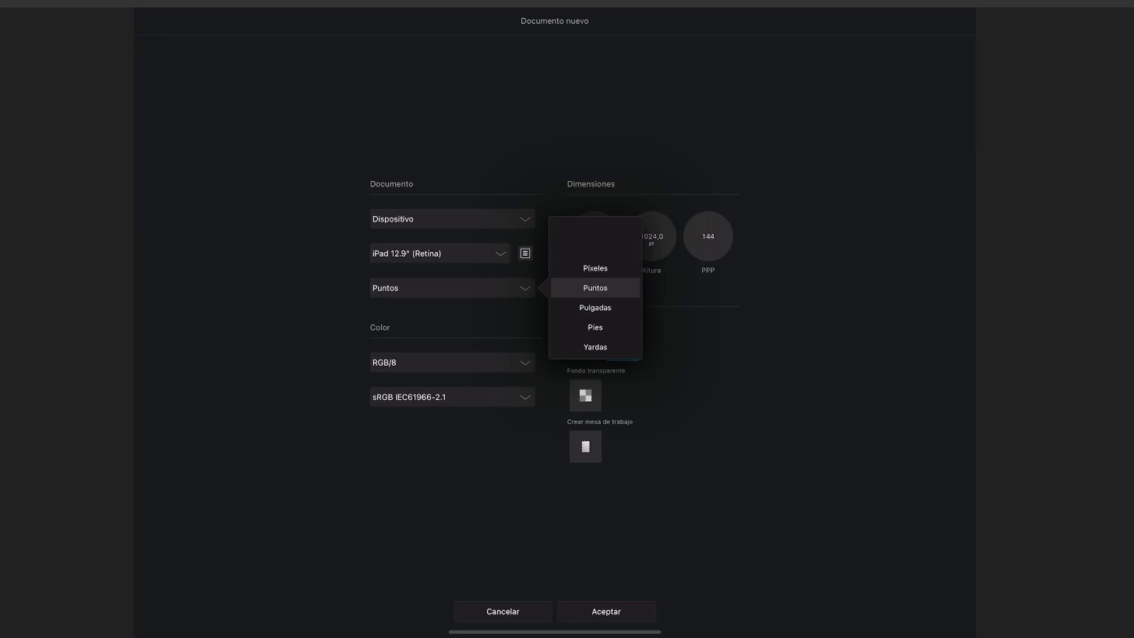
Switch the units to Píxeles so the page reads 2732 × 2048 px
mouse_move(608, 307)
left_mouse_down()
mouse_move(608, 329)
mouse_move(614, 273)
mouse_move(616, 293)
left_mouse_up()
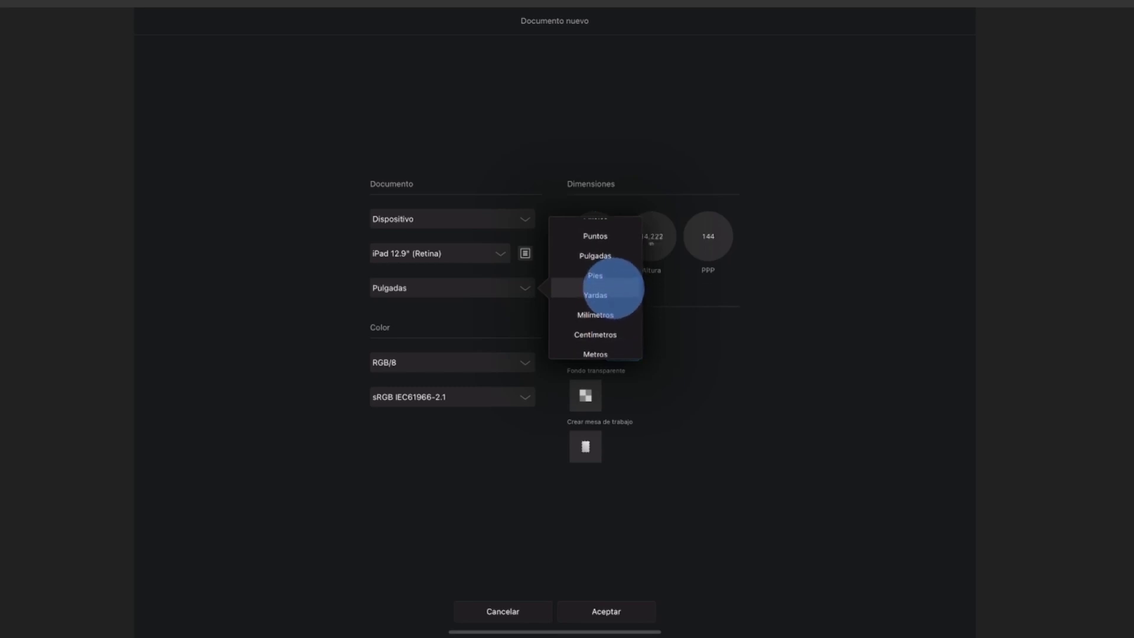
mouse_move(616, 293)
left_mouse_down()
mouse_move(607, 278)
mouse_move(609, 340)
left_mouse_up()
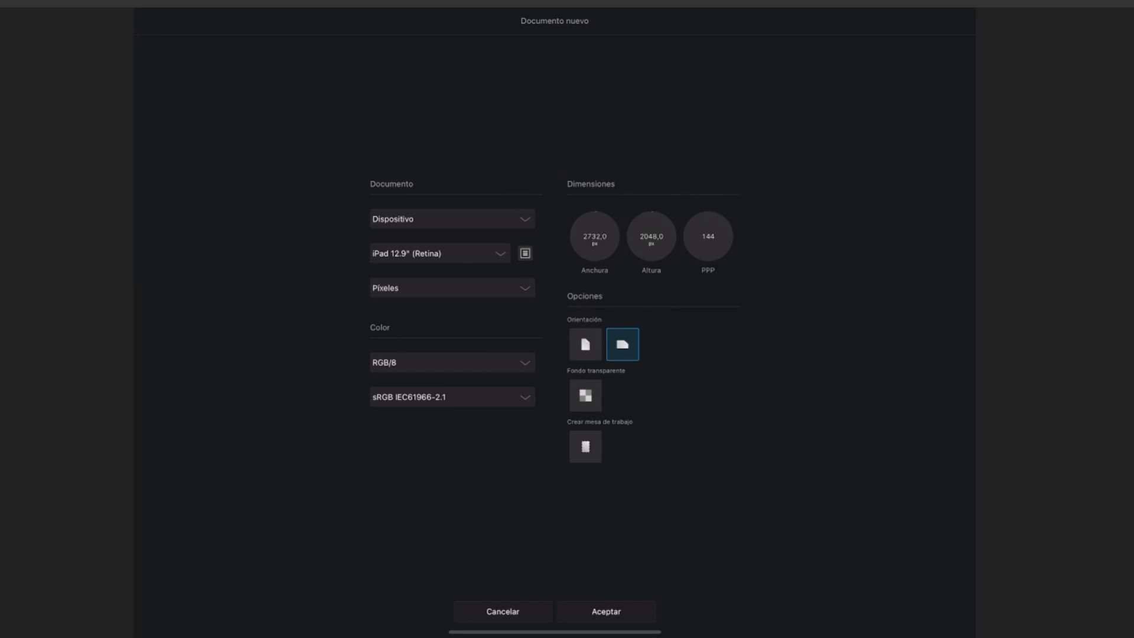
left_click(451, 362)
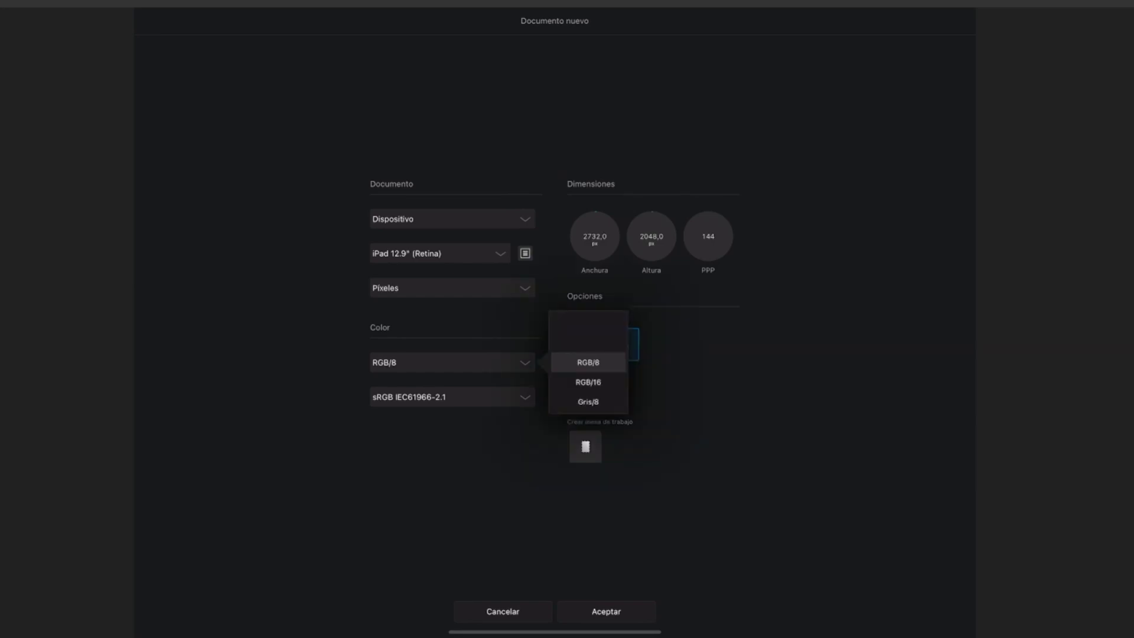
left_click_drag(590, 354, 577, 277)
left_click_drag(587, 319, 587, 299)
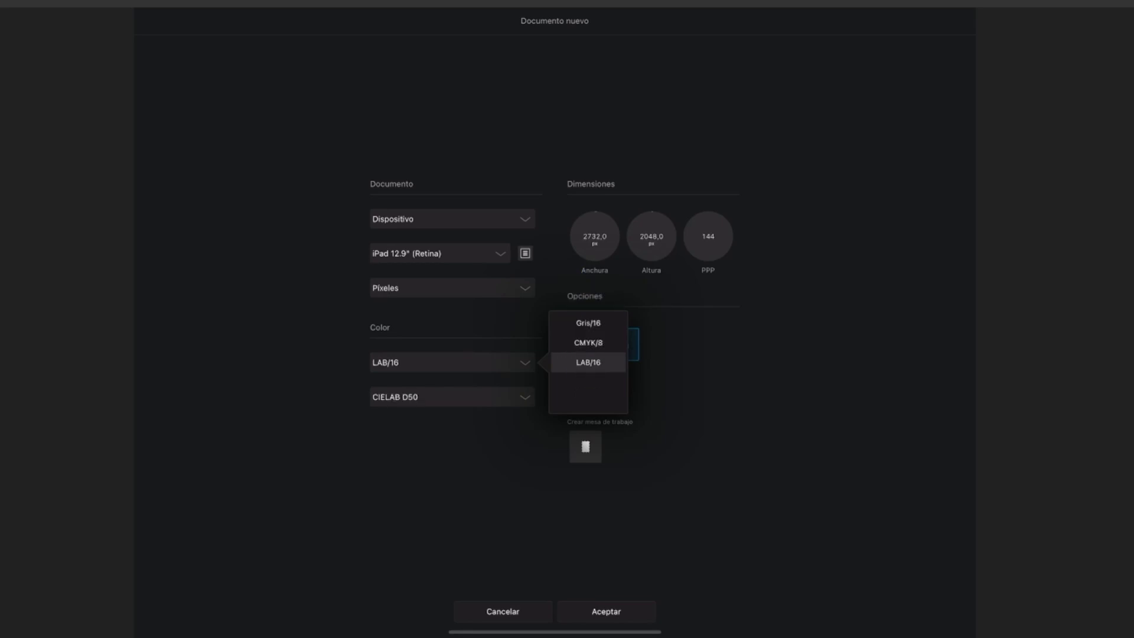
left_click(451, 397)
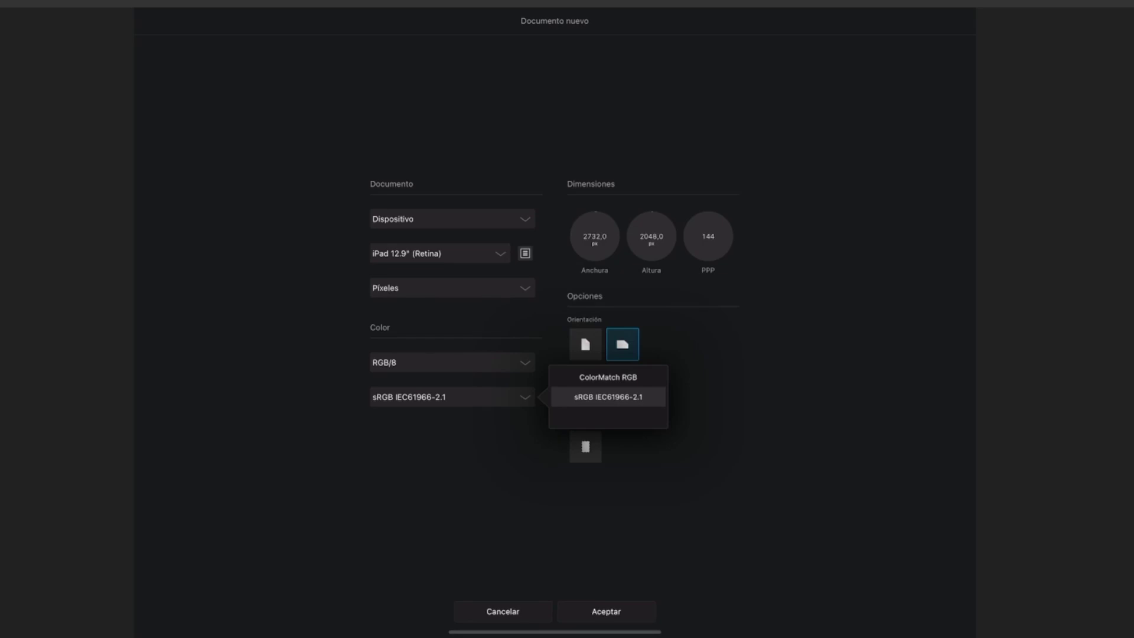
left_click(607, 397)
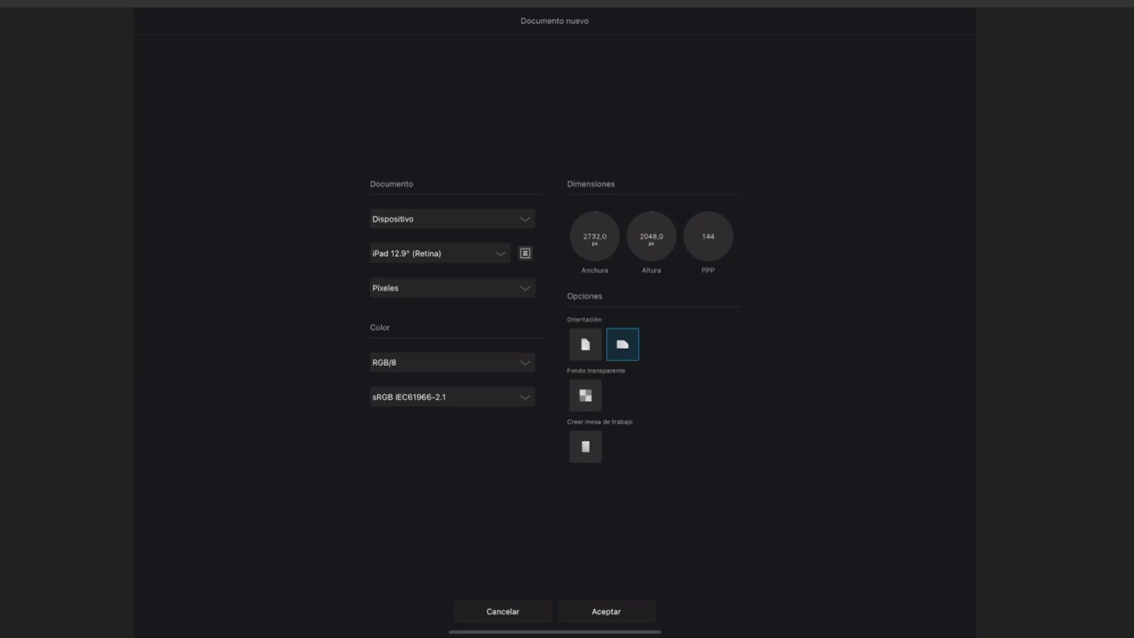
Set the page size to 1920 × 1080 px
left_click(595, 236)
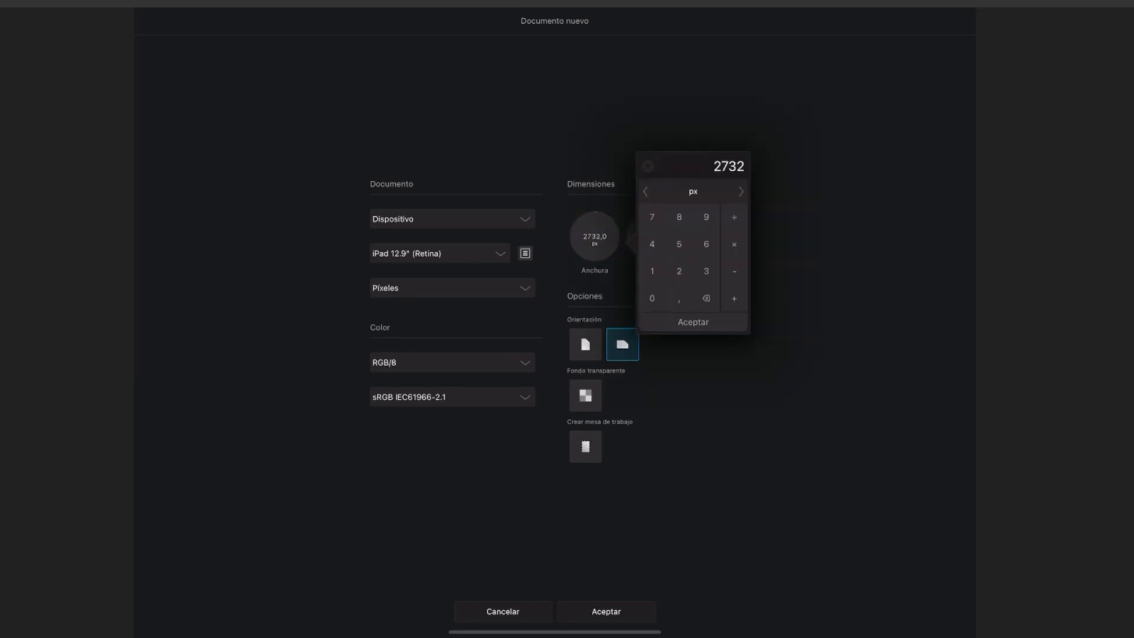
left_click(652, 271)
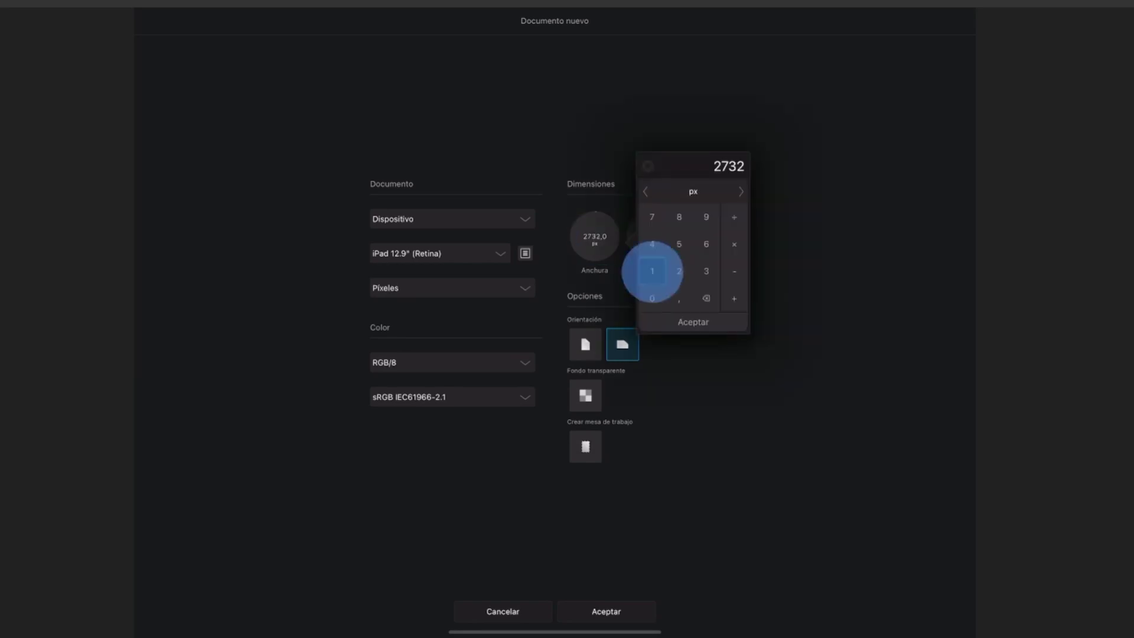
left_click(707, 216)
left_click(680, 271)
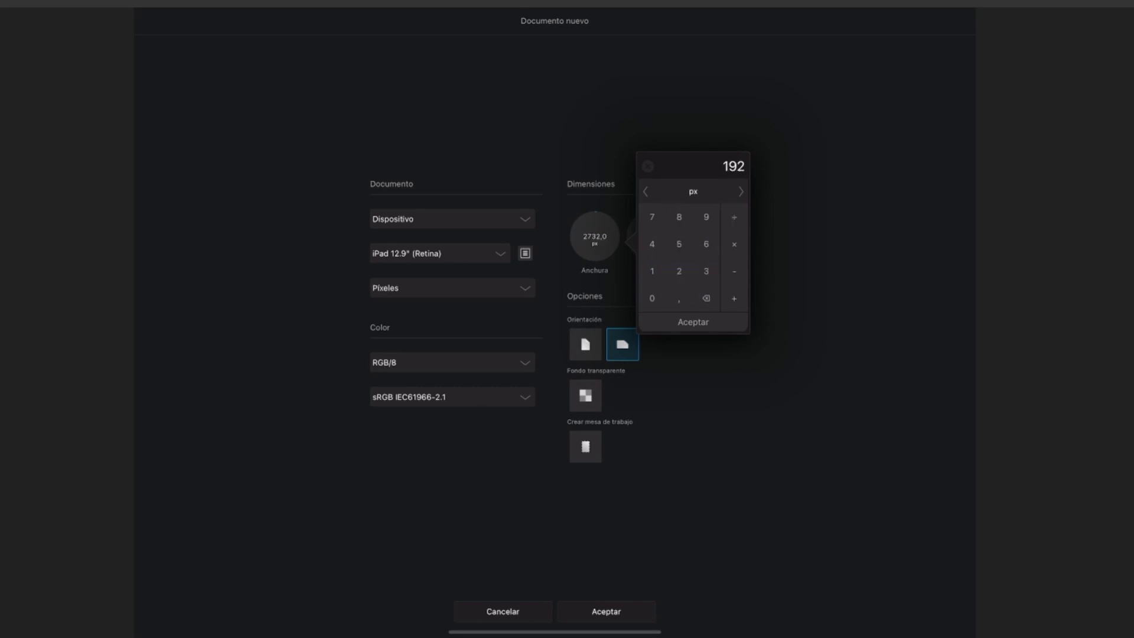
left_click(652, 298)
left_click(693, 321)
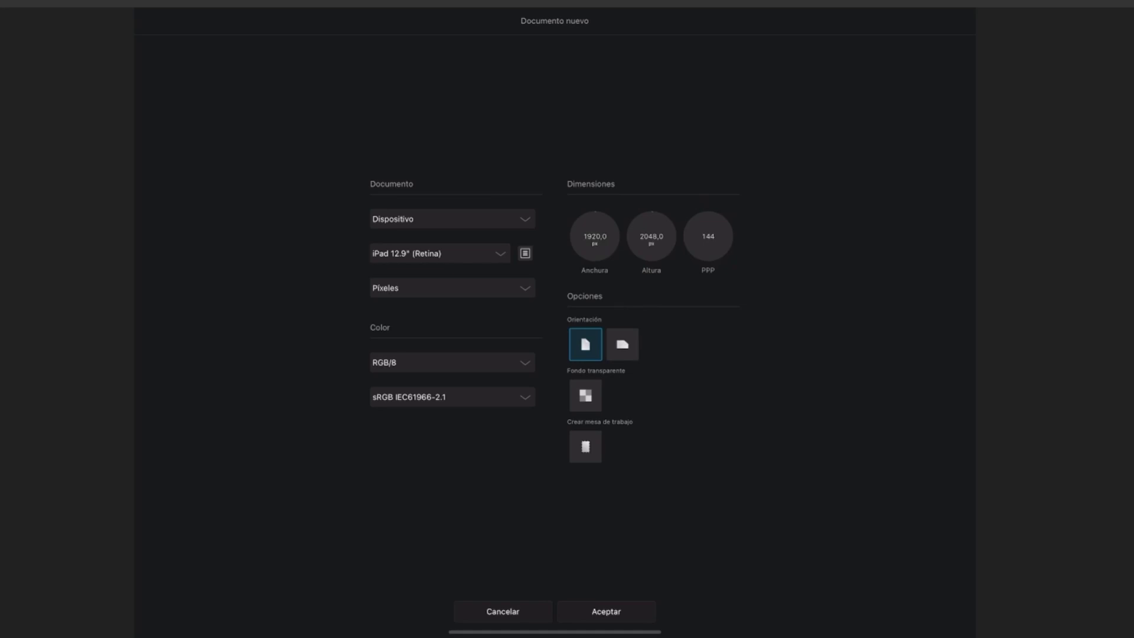
left_click(496, 287)
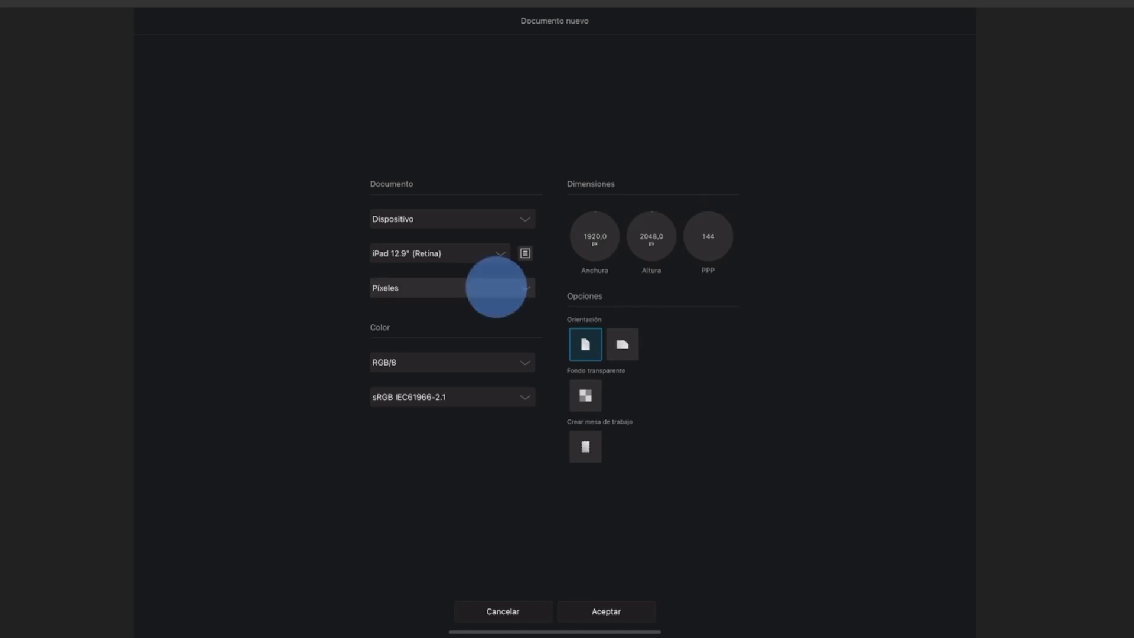
left_click(652, 237)
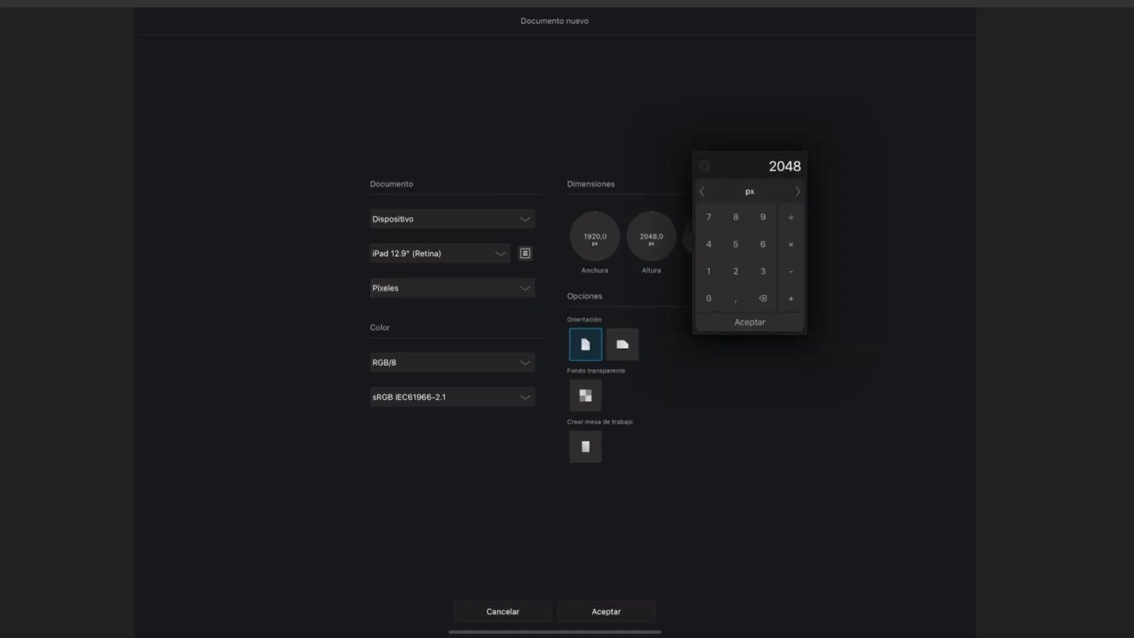
left_click(709, 271)
left_click(709, 298)
left_click(735, 217)
left_click(709, 299)
left_click(750, 322)
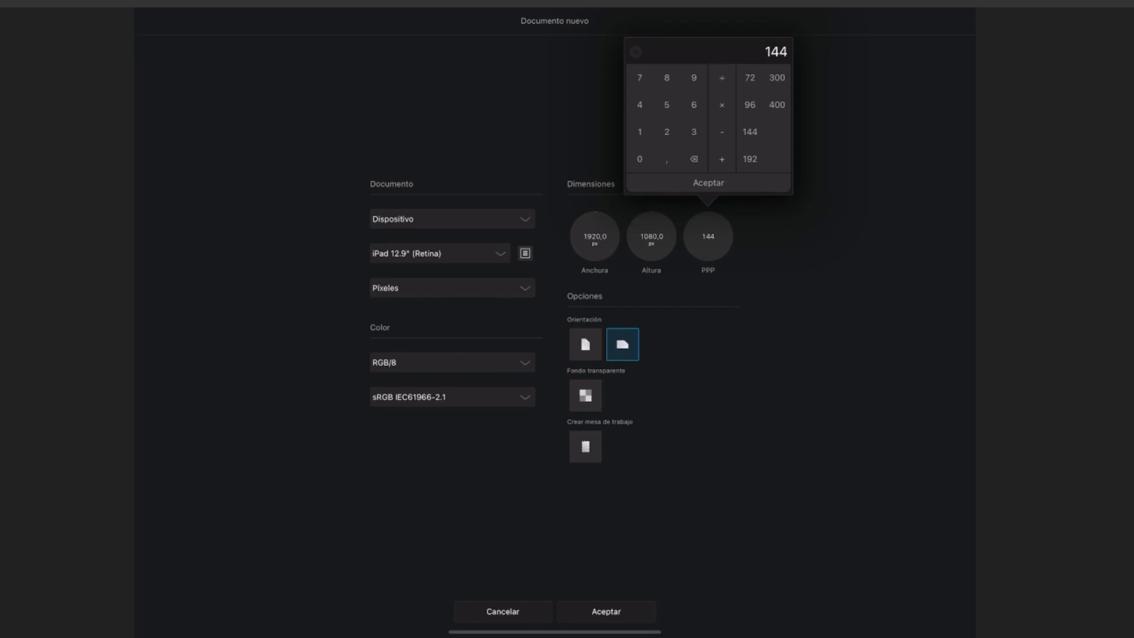
Set the resolution to 200 PPP and try portrait before returning to landscape
left_click(667, 131)
left_click(639, 159)
left_click(639, 159)
left_click(708, 183)
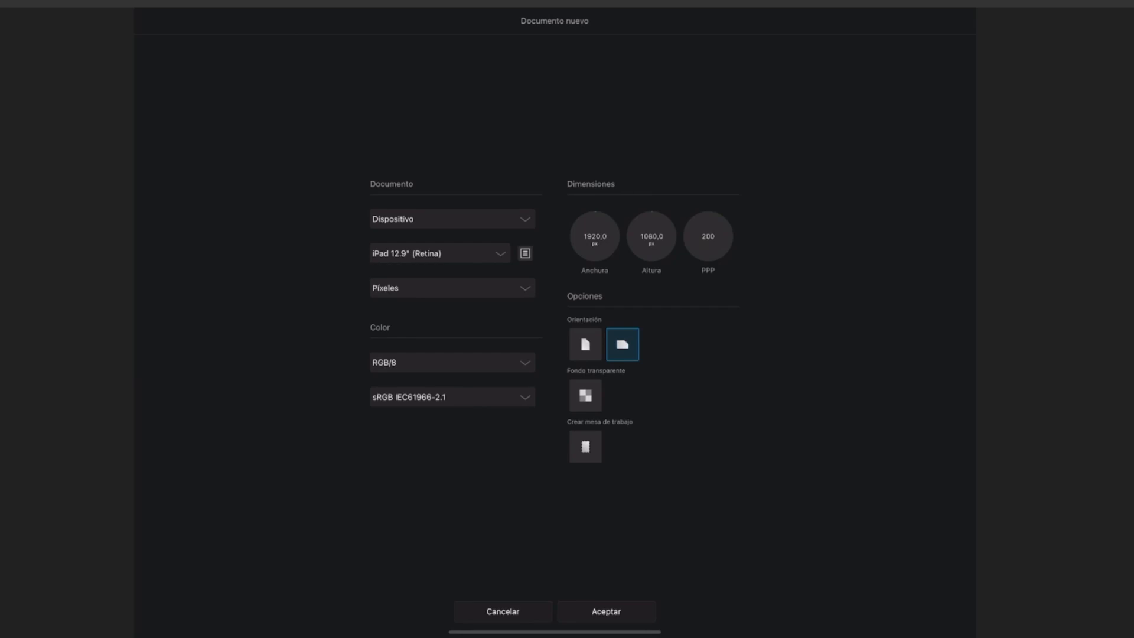
left_click(585, 344)
left_click(623, 344)
Save the 1920 × 1080 px, 200 PPP landscape settings as a new preset named 'Ejemplo'
left_click(525, 253)
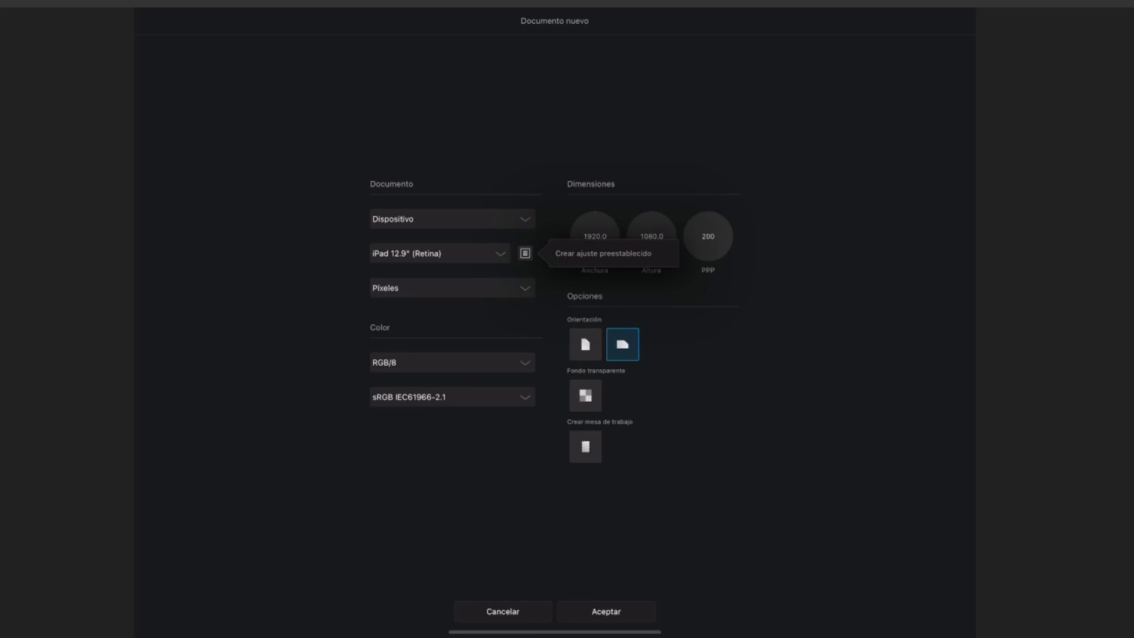
left_click(626, 253)
left_click(570, 337)
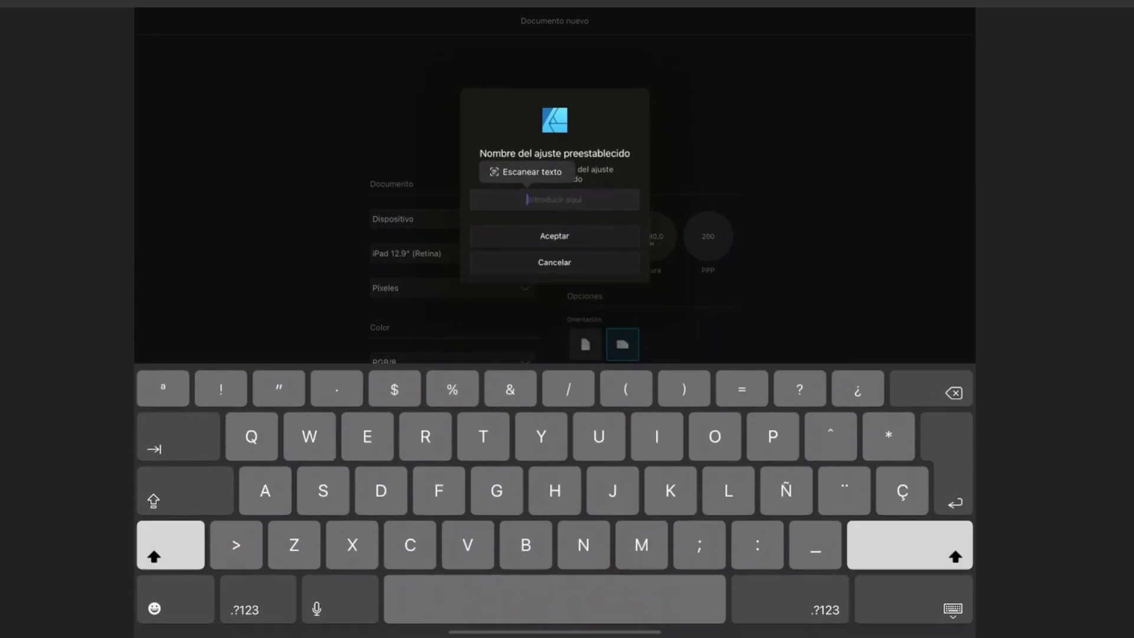
type("Ejemp")
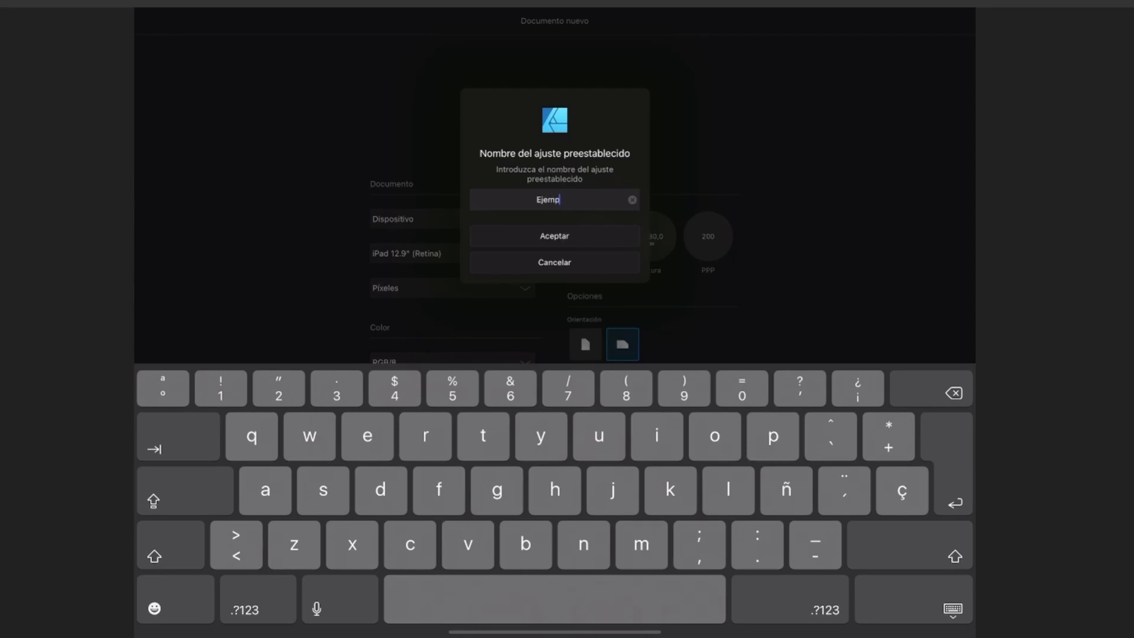
type("lo")
key("Return")
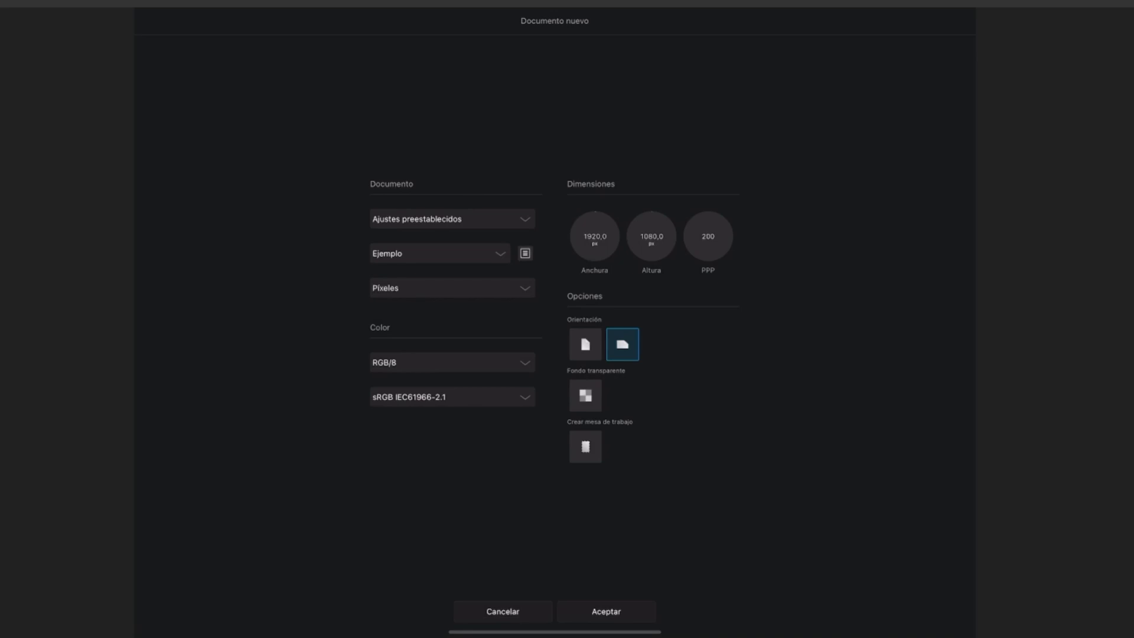
left_click(524, 219)
left_click_drag(623, 198, 626, 236)
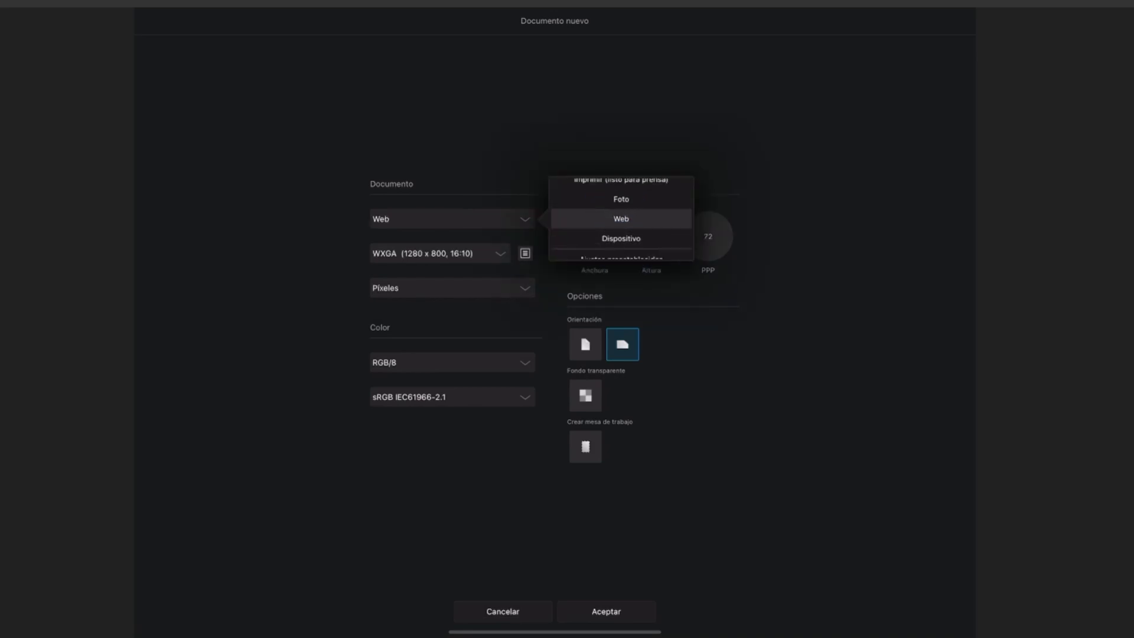
mouse_move(626, 198)
left_mouse_down()
mouse_move(632, 237)
mouse_move(638, 205)
left_mouse_up()
left_click_drag(632, 237, 633, 197)
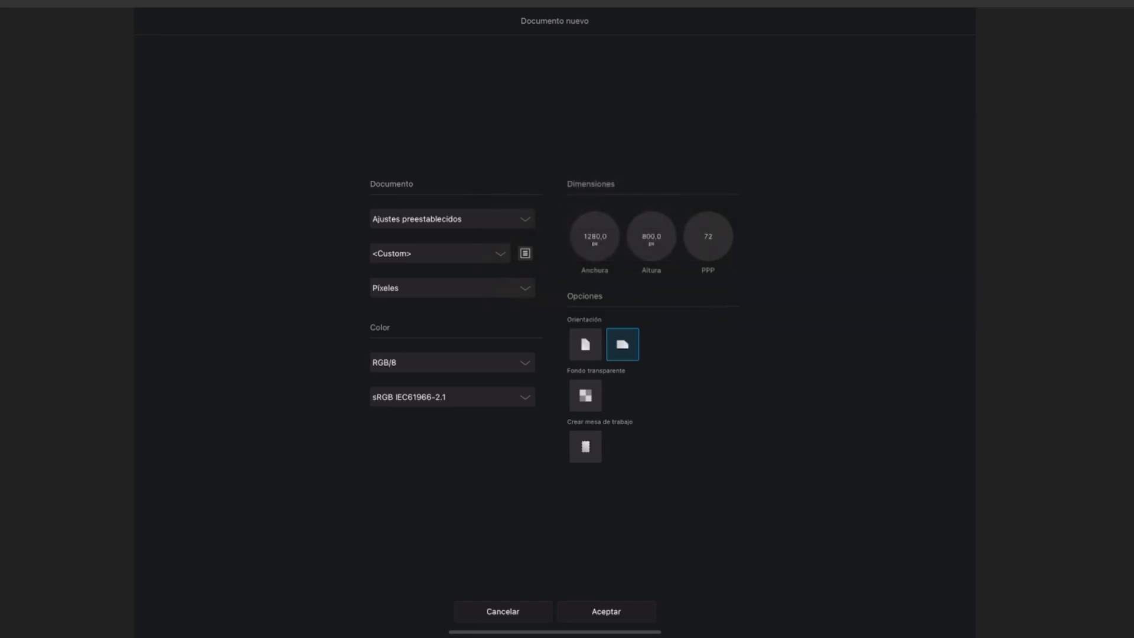
left_click(500, 253)
left_click_drag(568, 254, 576, 216)
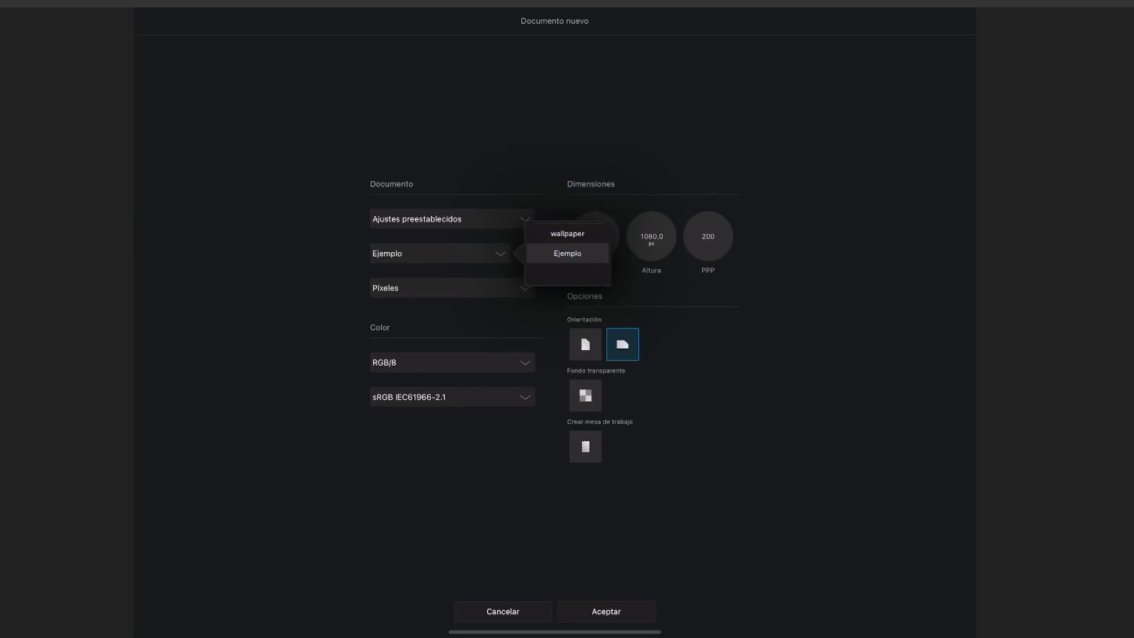
mouse_move(587, 236)
left_mouse_down()
mouse_move(588, 257)
mouse_move(587, 237)
left_mouse_up()
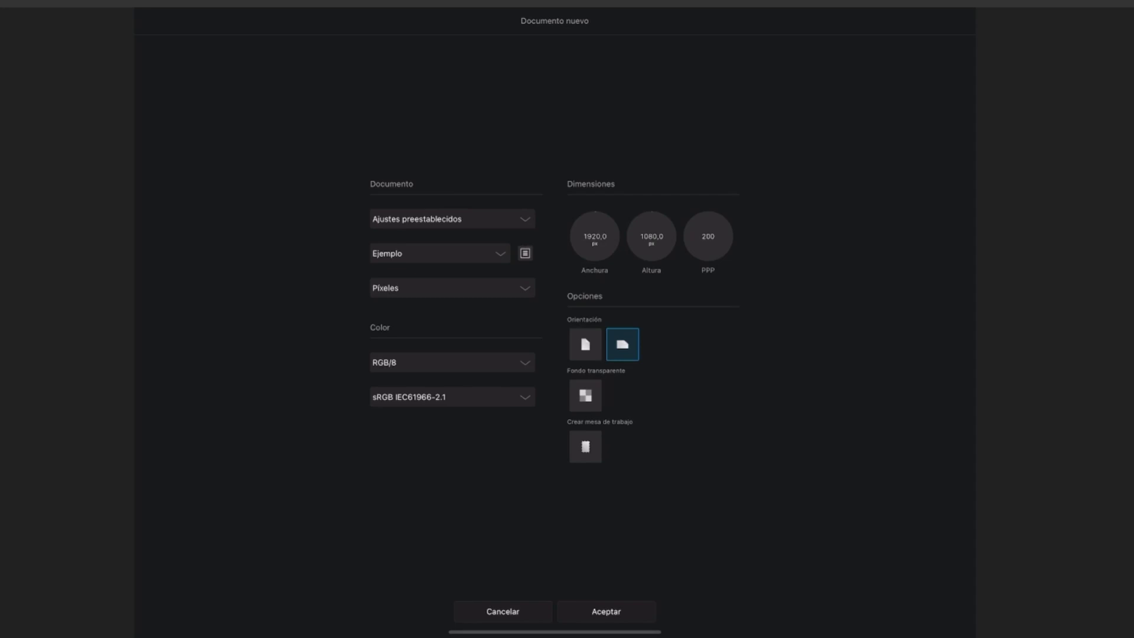
Create the blank 1920 × 1080 document and return to the gallery, where it appears as Sin título
left_click(606, 611)
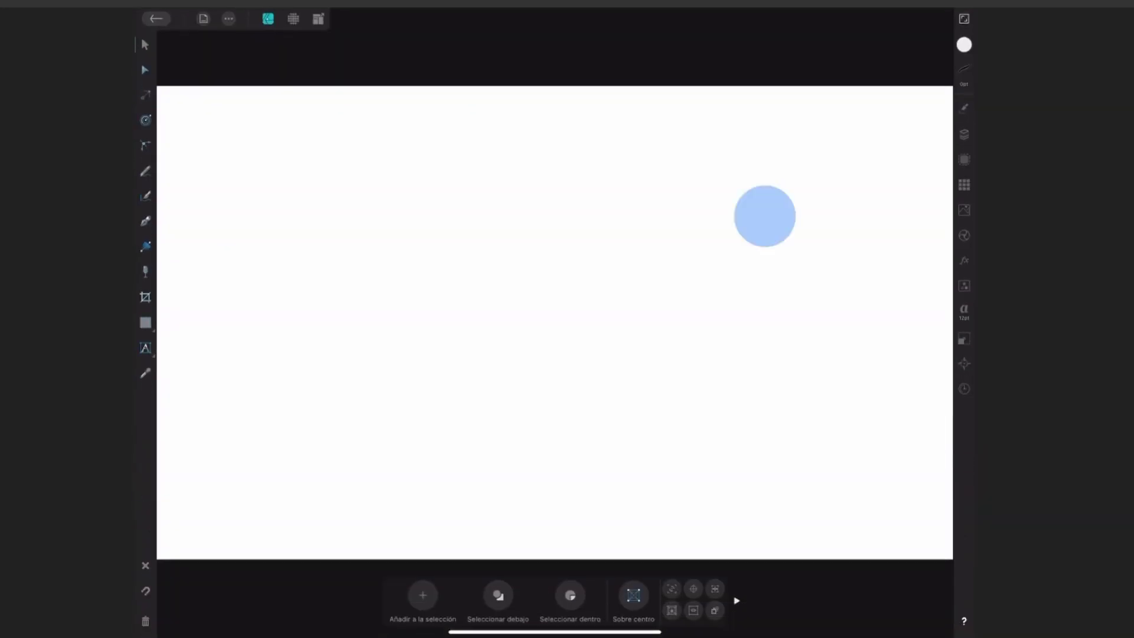
scroll(705, 305, "up", 1)
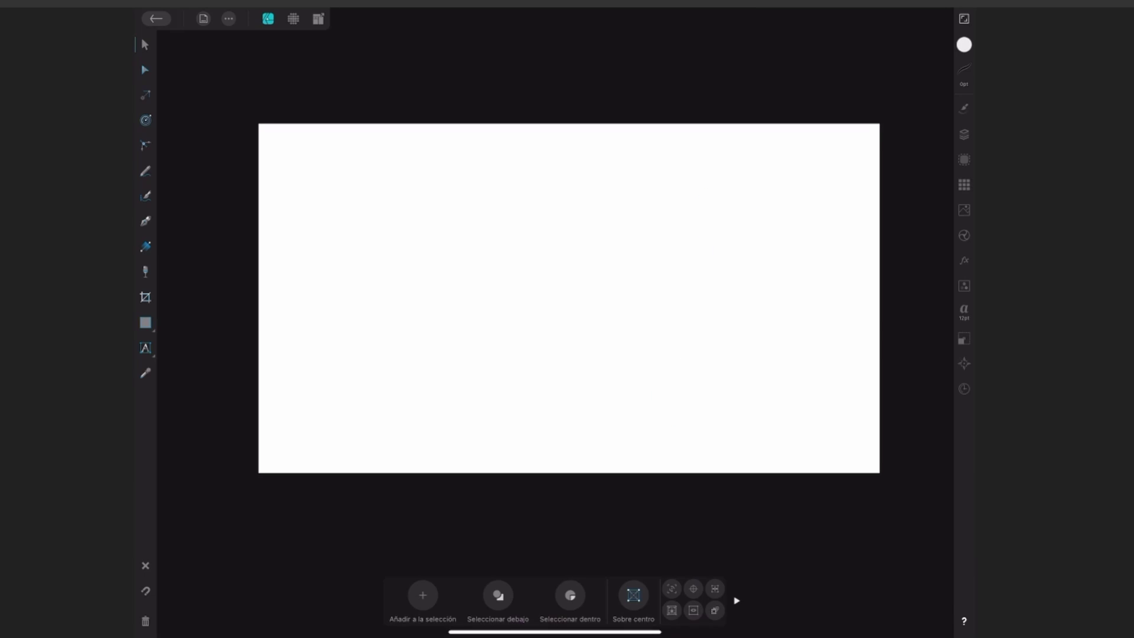
left_click(156, 18)
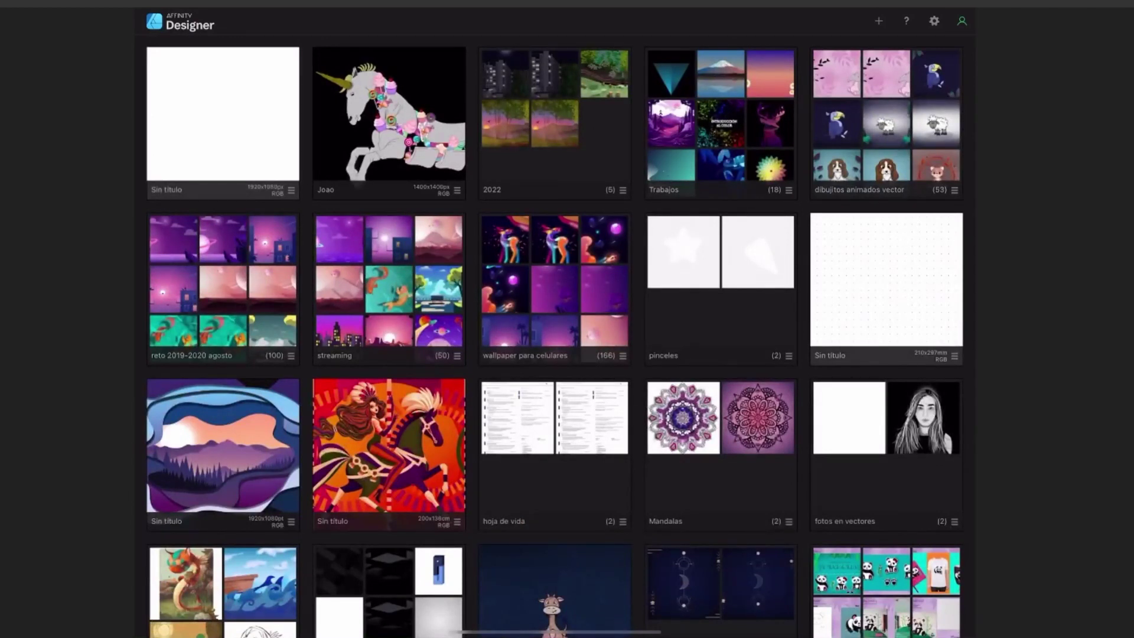
Back out of the new-document choices and open the Tucan document from the dibujitos animados vector folder
left_click(878, 21)
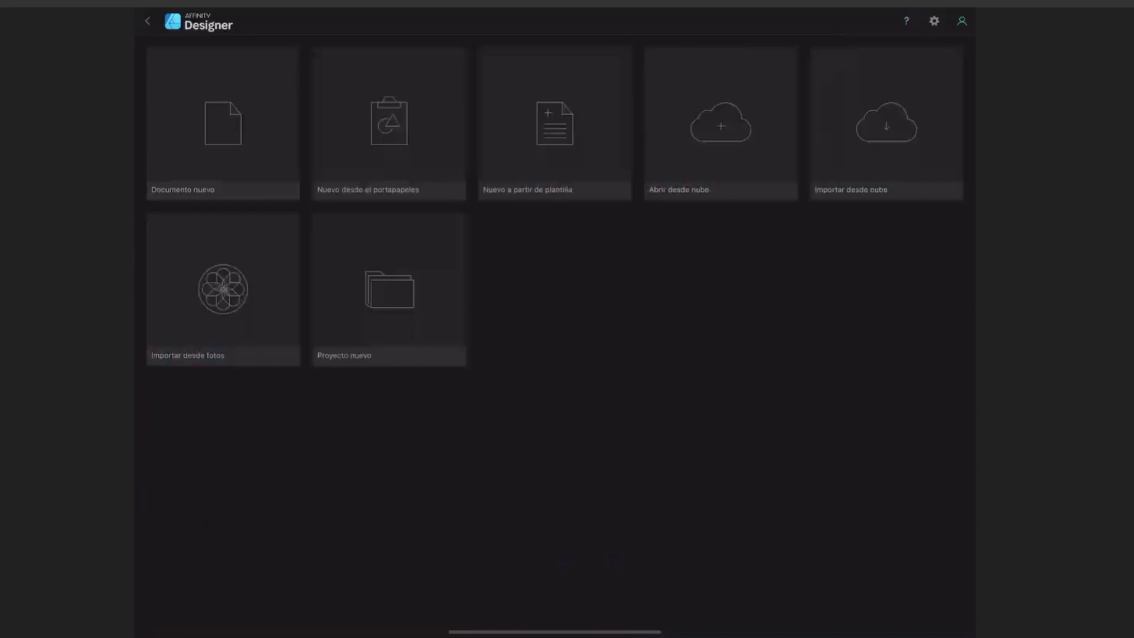
left_click(147, 21)
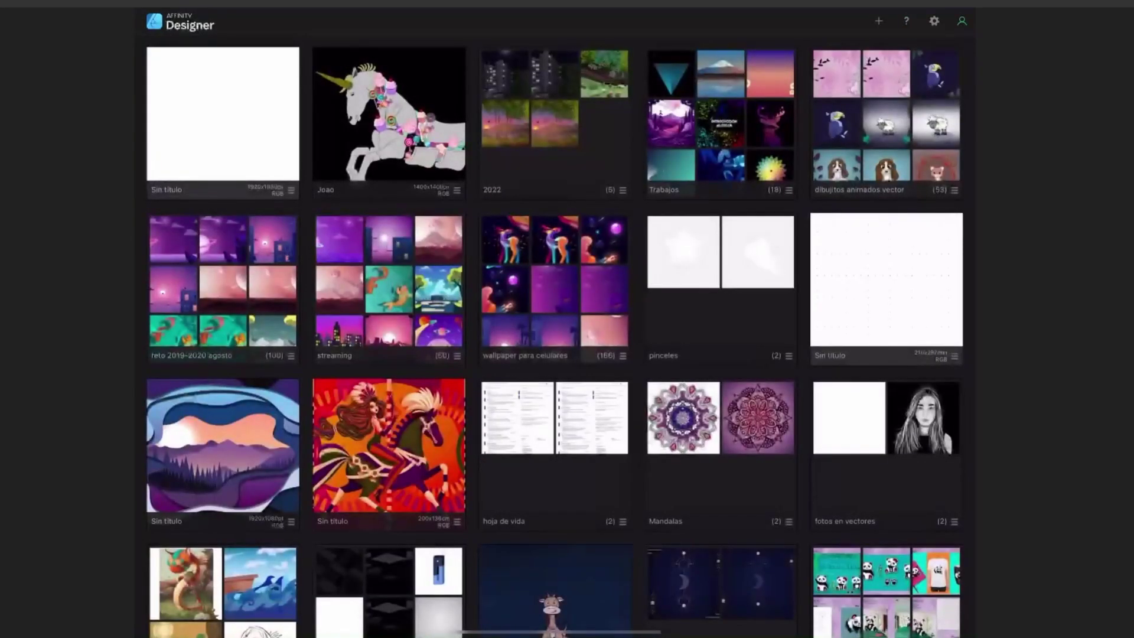
left_click(886, 115)
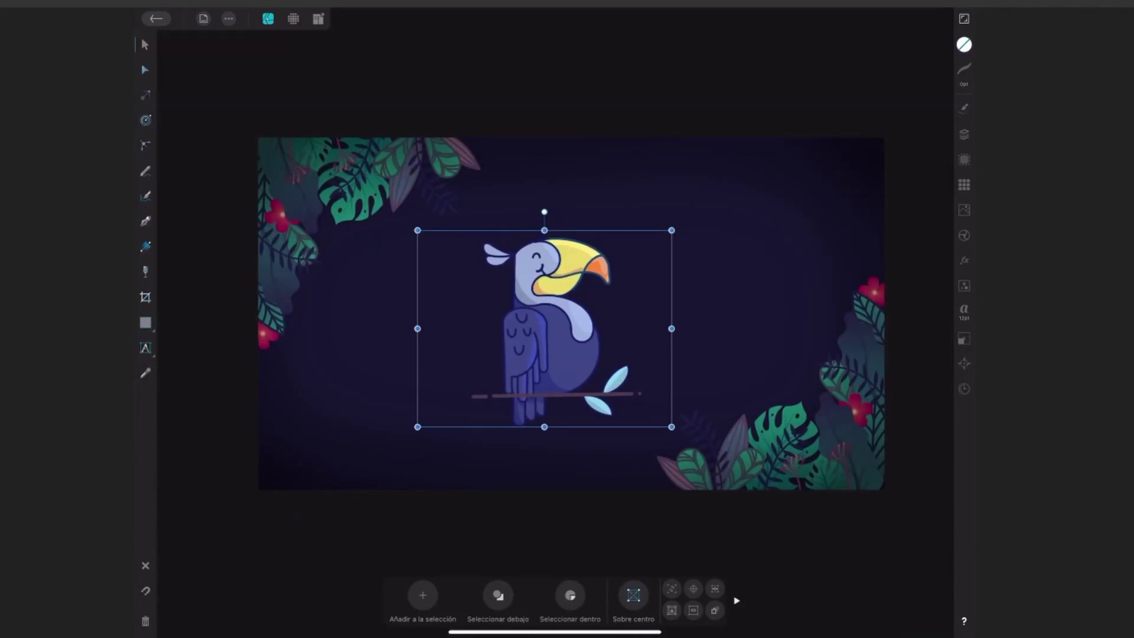
Copy the toucan, return to the gallery and create a new document from the clipboard
left_click(229, 18)
left_click(264, 102)
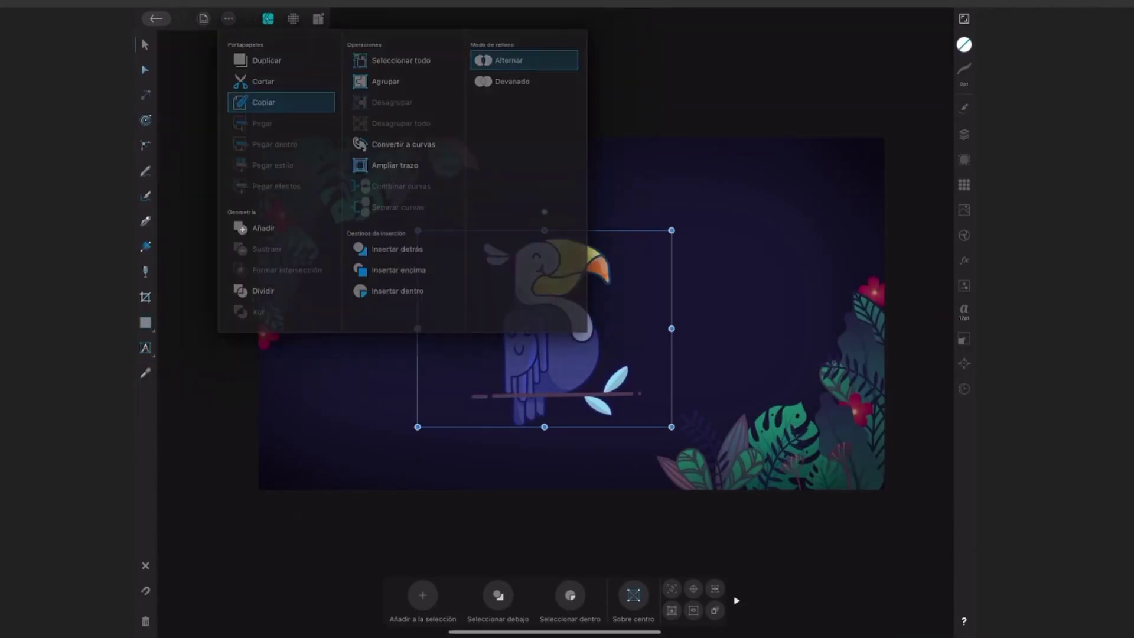
left_click(156, 19)
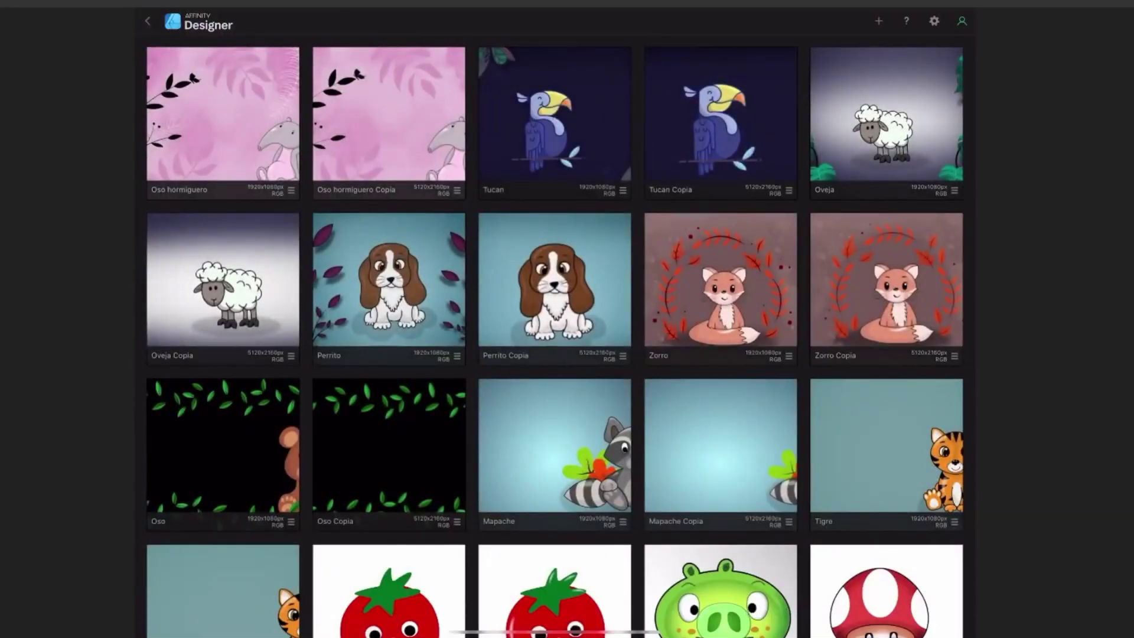
left_click(148, 21)
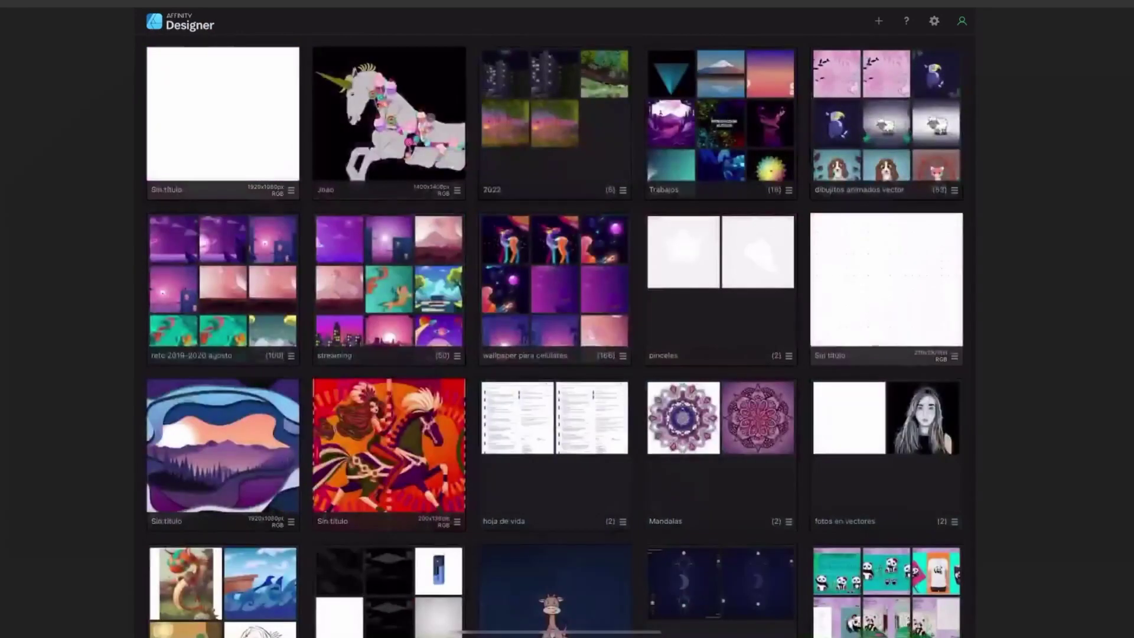
left_click(878, 22)
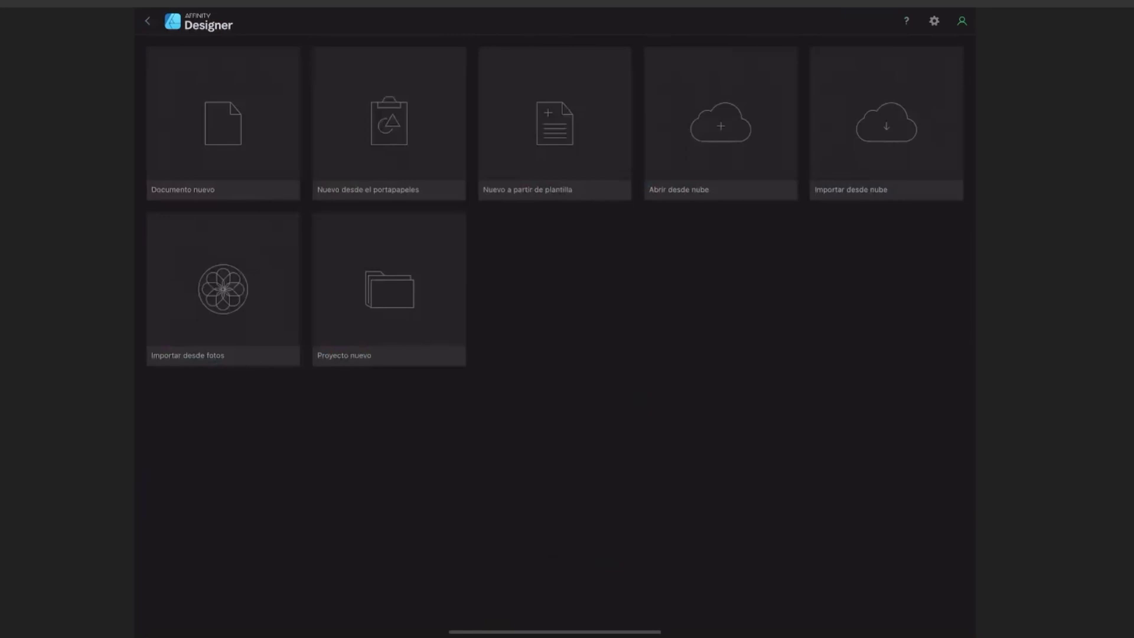
left_click(384, 117)
Confirm in Layers that the clipboard document holds Tucán .png, then close it to the gallery
scroll(668, 307, "down", 5)
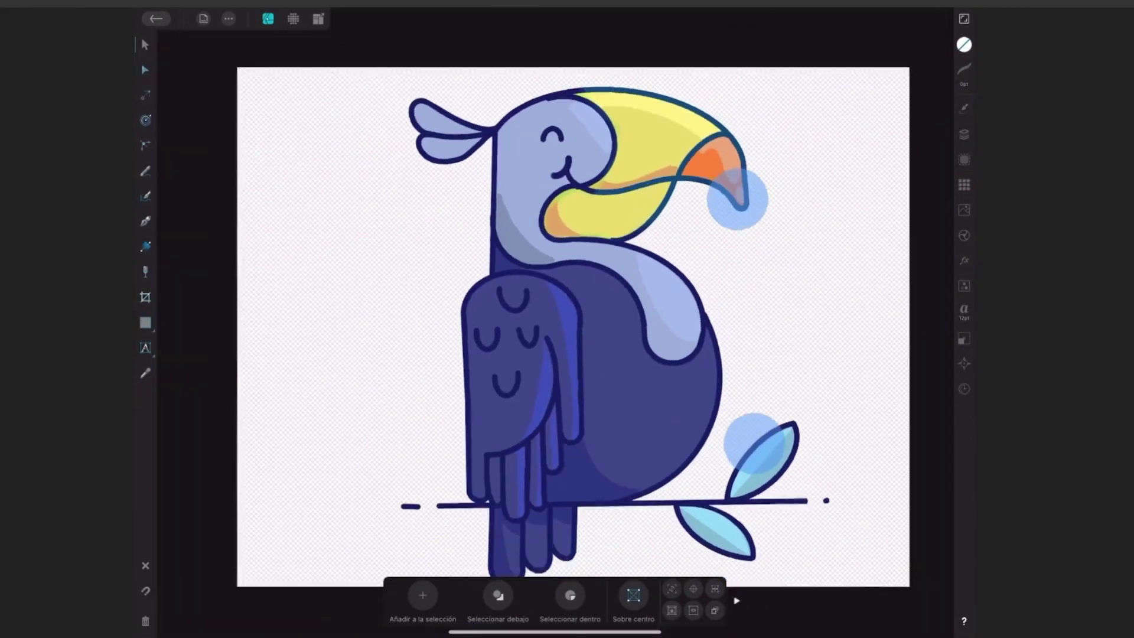
scroll(668, 307, "up", 1)
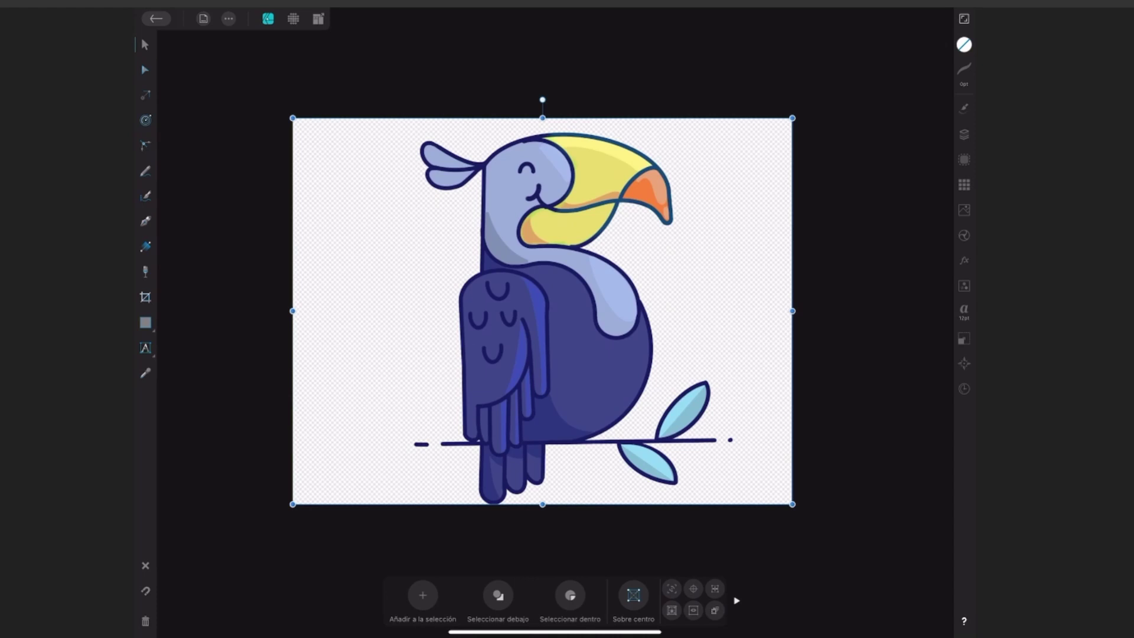
scroll(573, 299, "down", 2)
left_click(964, 134)
scroll(679, 265, "up", 2)
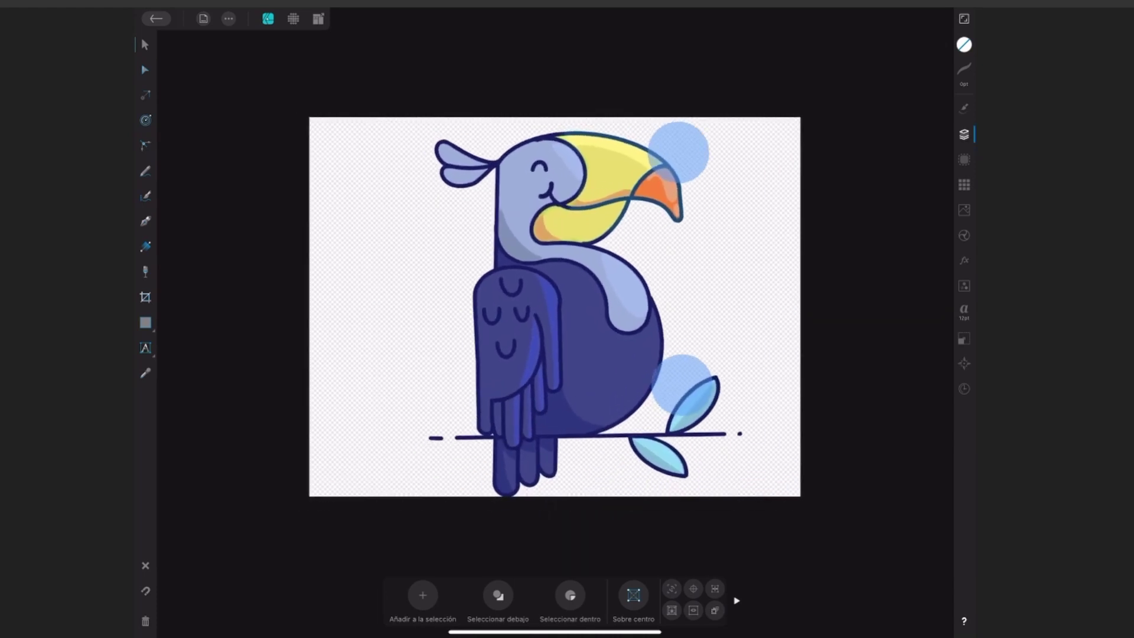
left_click(964, 134)
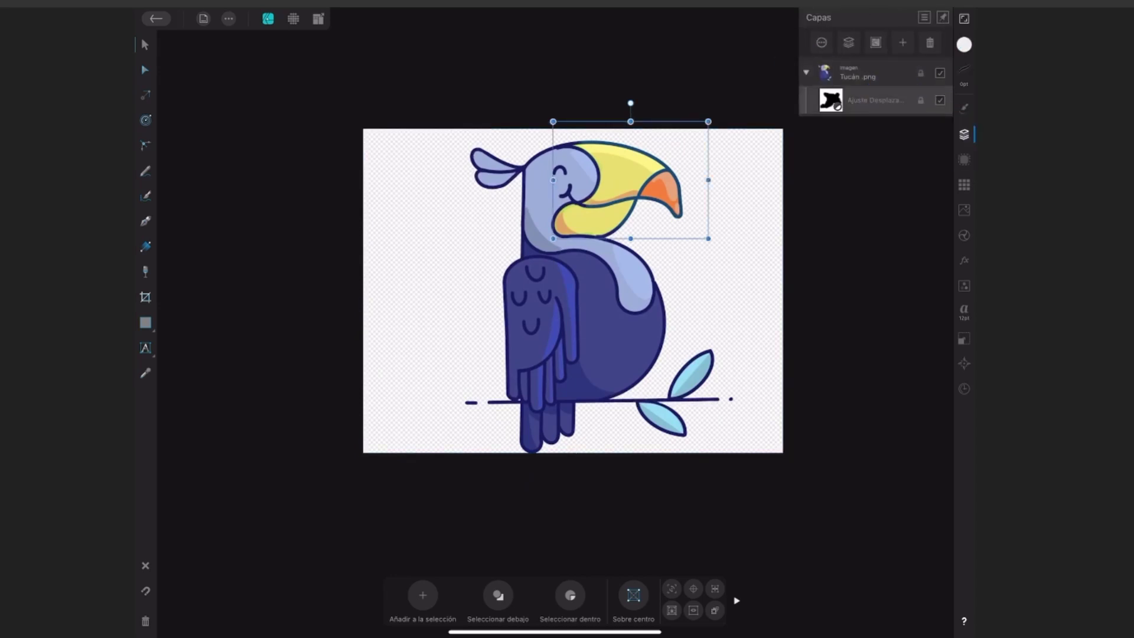
left_click(156, 19)
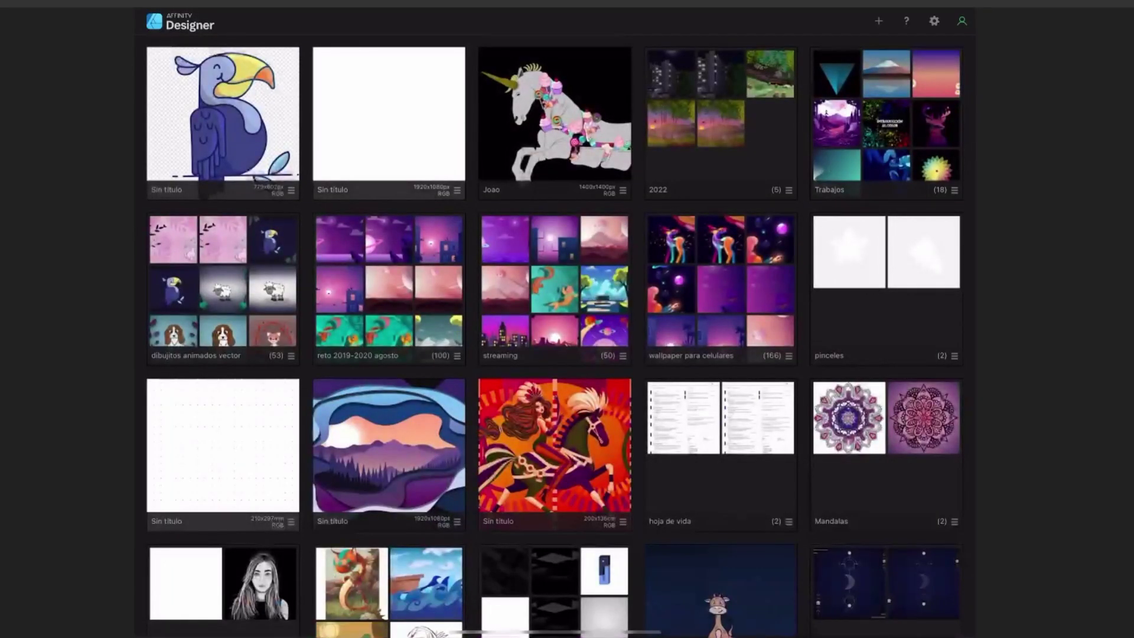
In the koi-fish artwork, show only the grey texture Pixel layer and copy it to the clipboard
left_click(555, 283)
scroll(555, 331, "down", 10)
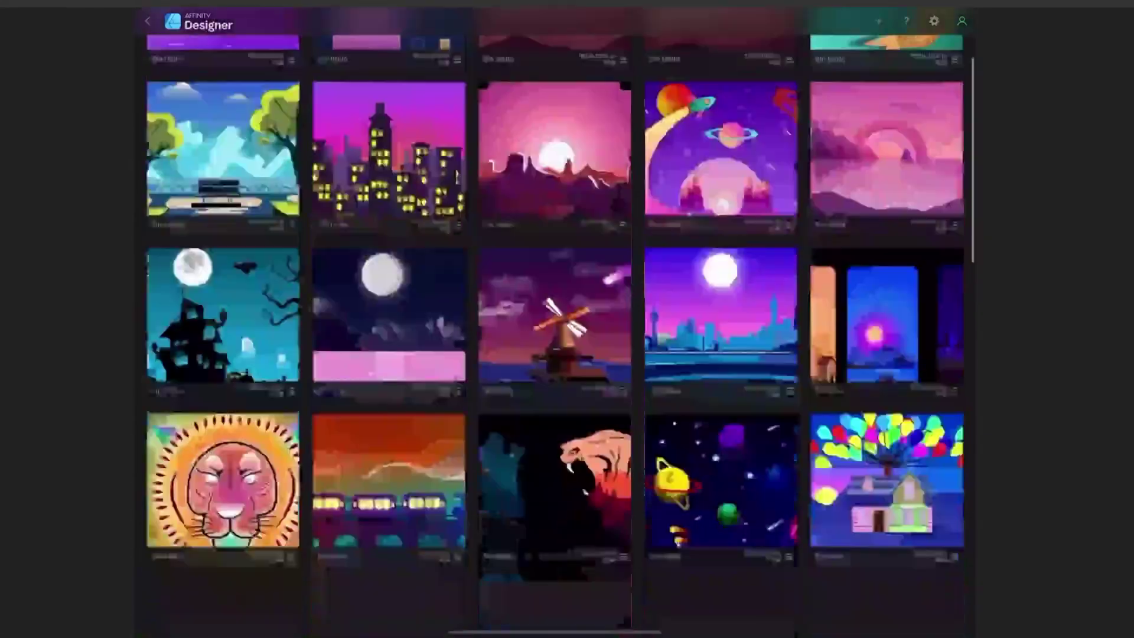
left_click(389, 225)
left_click(851, 208)
left_click(940, 209)
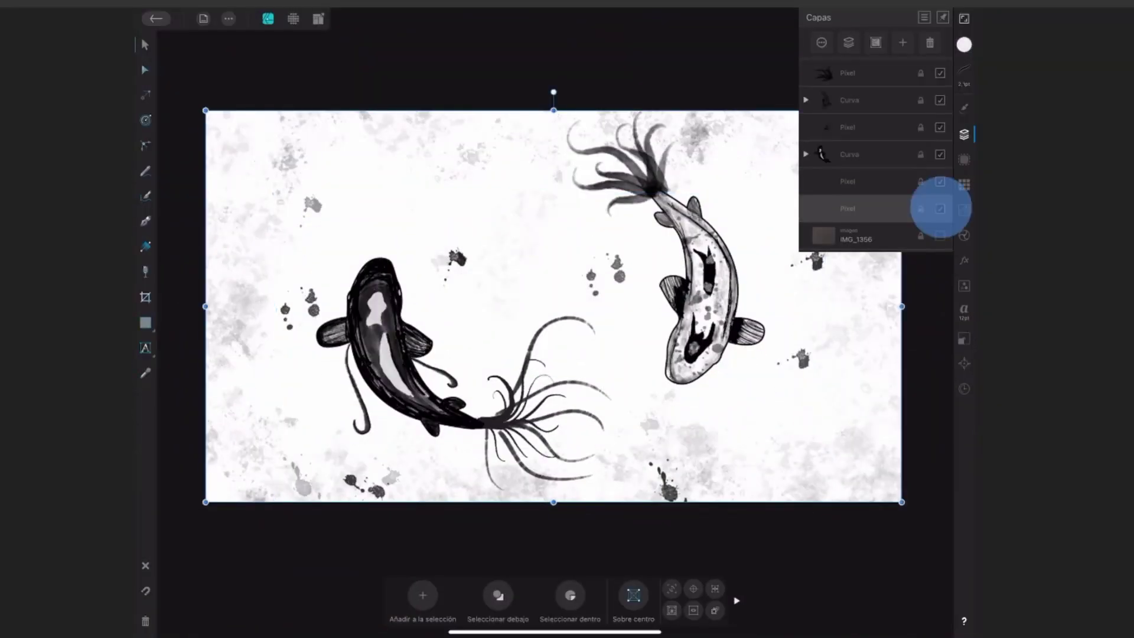
left_click(940, 208)
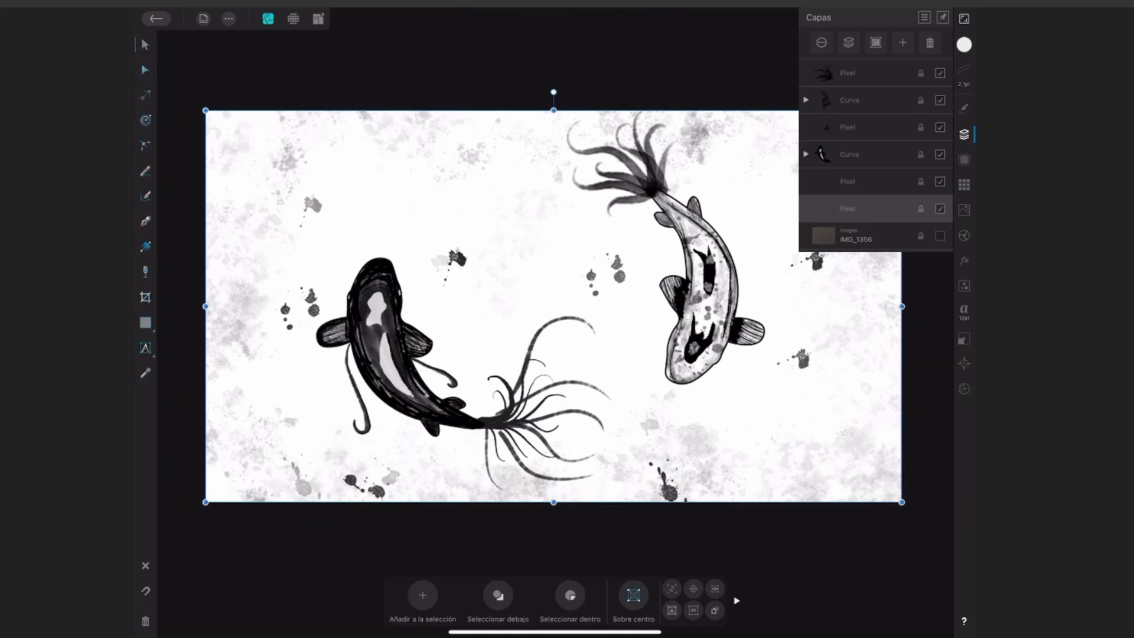
left_click(229, 18)
left_click(266, 104)
left_click(156, 18)
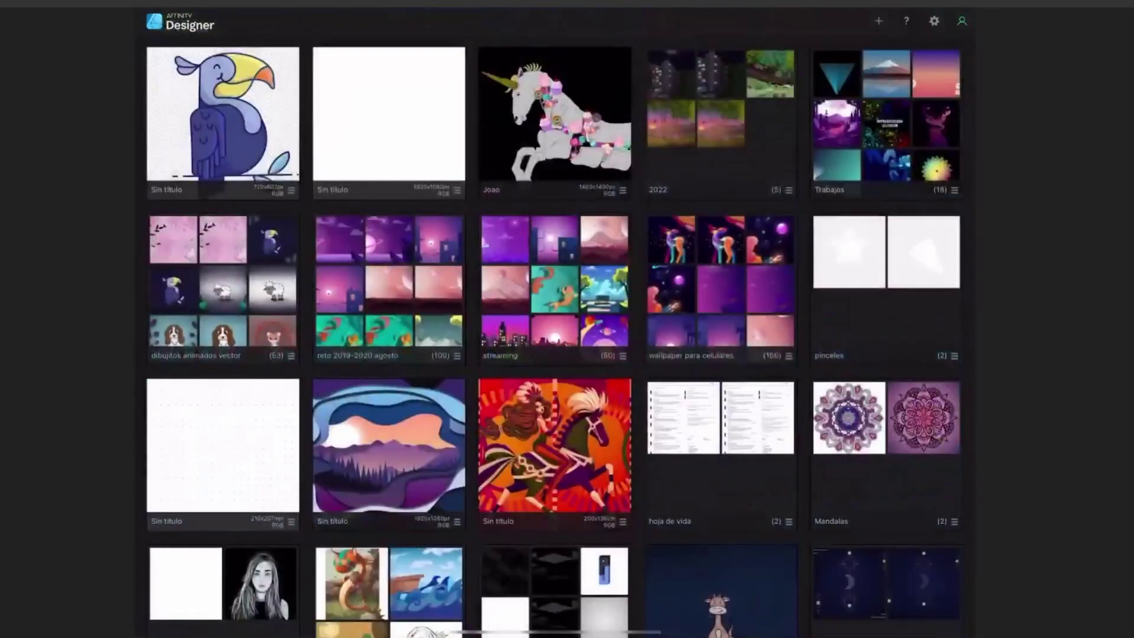
Create a new document from the clipboard texture, check its layers, and return to the gallery
left_click(878, 21)
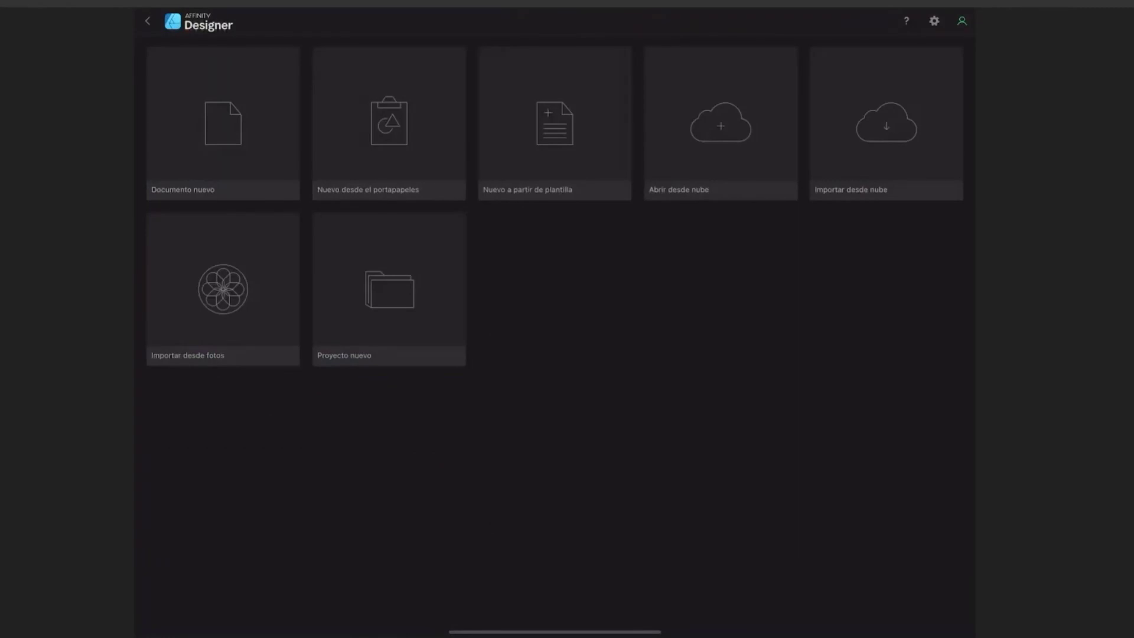
left_click(389, 124)
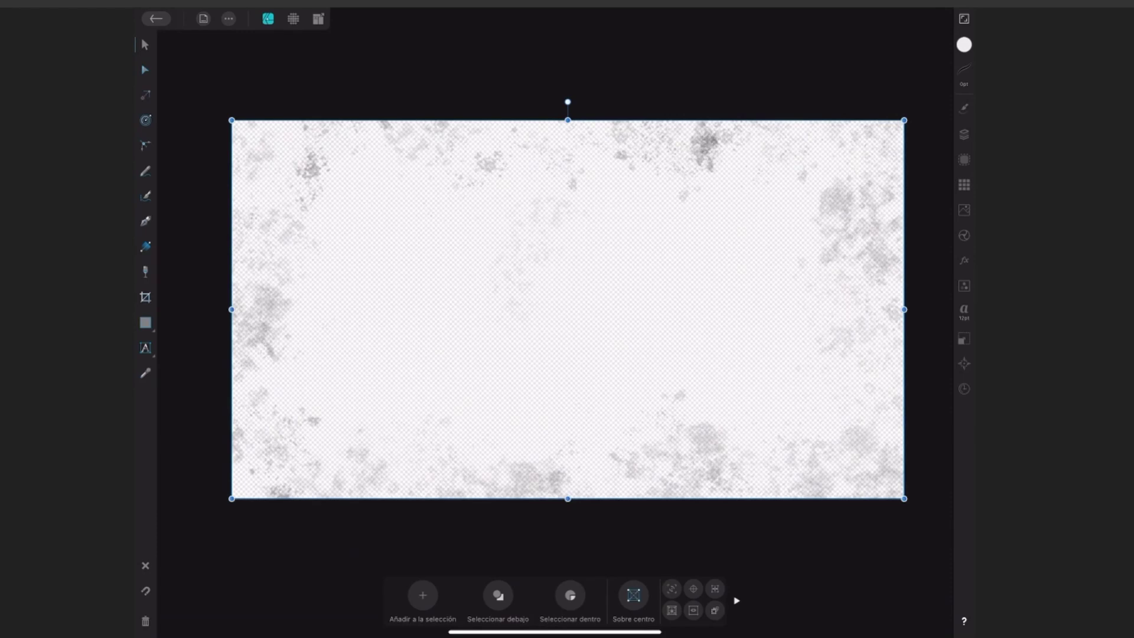
left_click(964, 134)
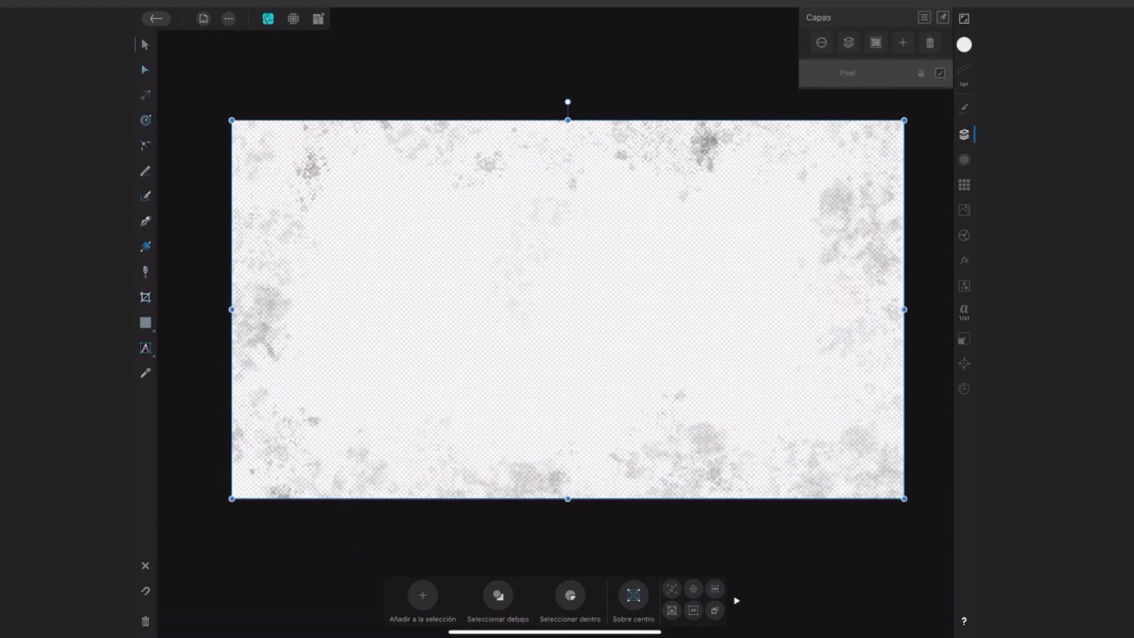
left_click(156, 18)
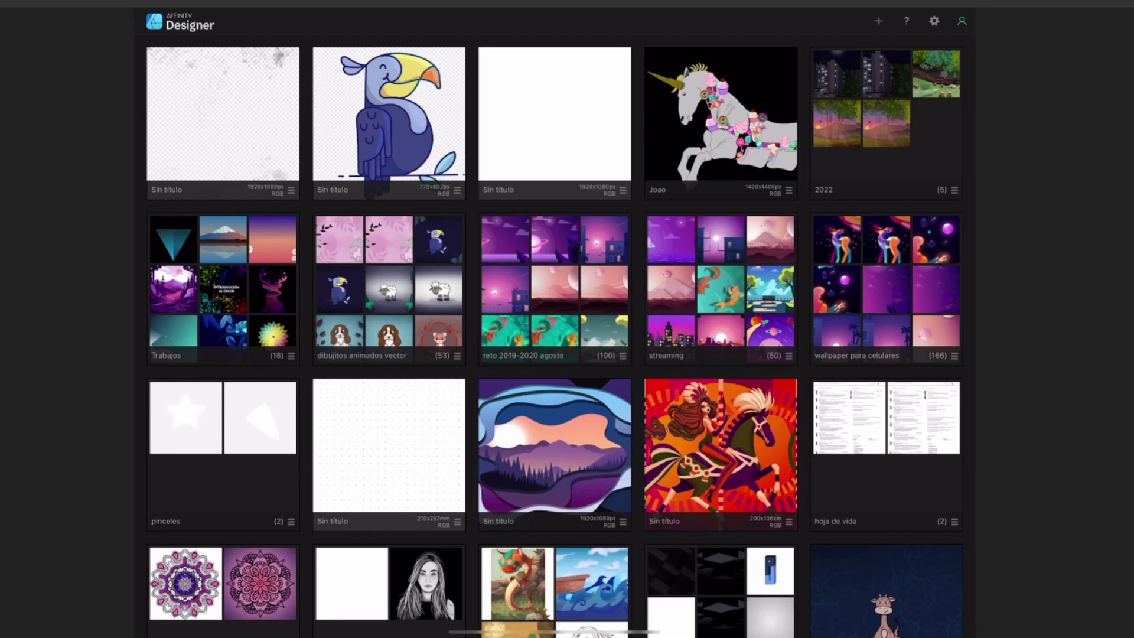
In Files, browse Affinity Photo > Árboles and bring up the copy option for Arbol 4
scroll(555, 355, "down", 5)
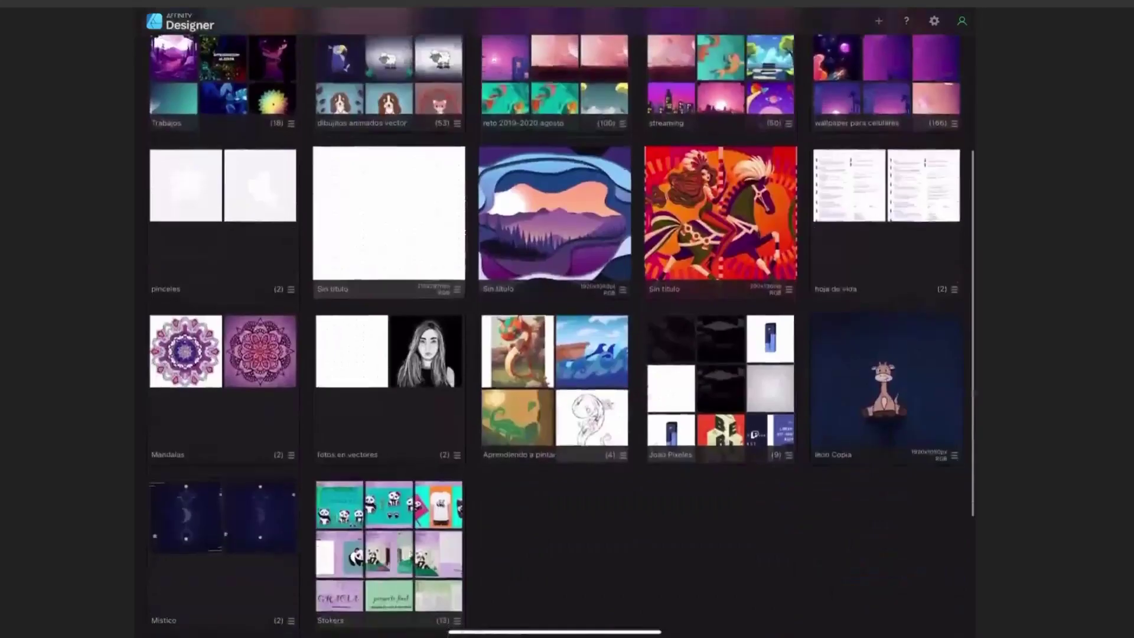
left_click_drag(555, 632, 555, 532)
left_click(549, 589)
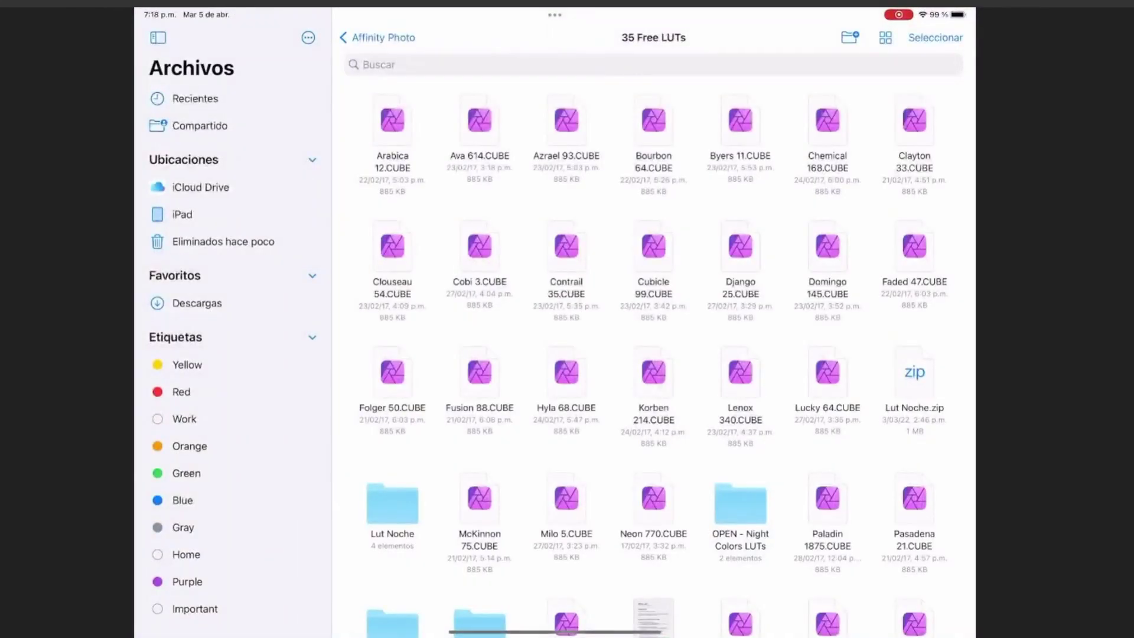
left_click(383, 37)
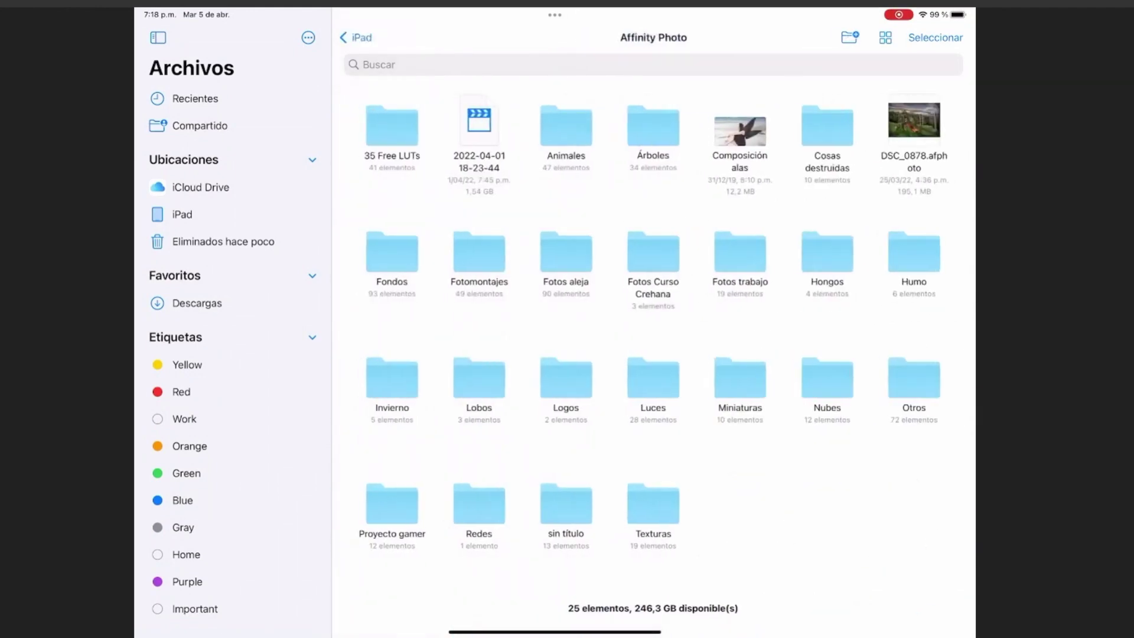
left_click(653, 127)
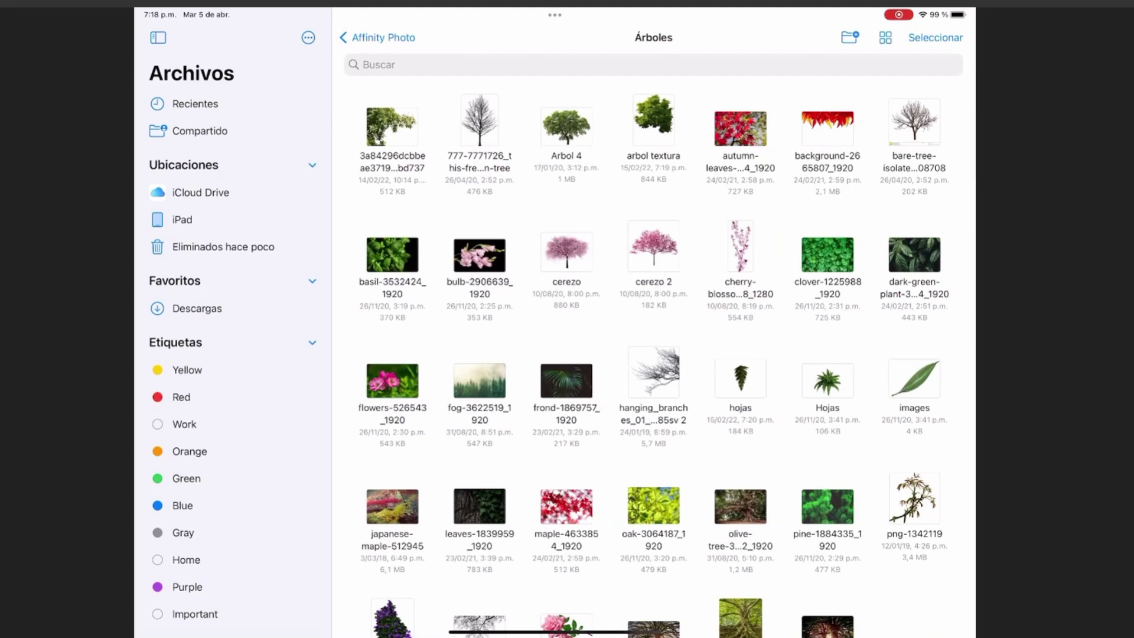
right_click(566, 127)
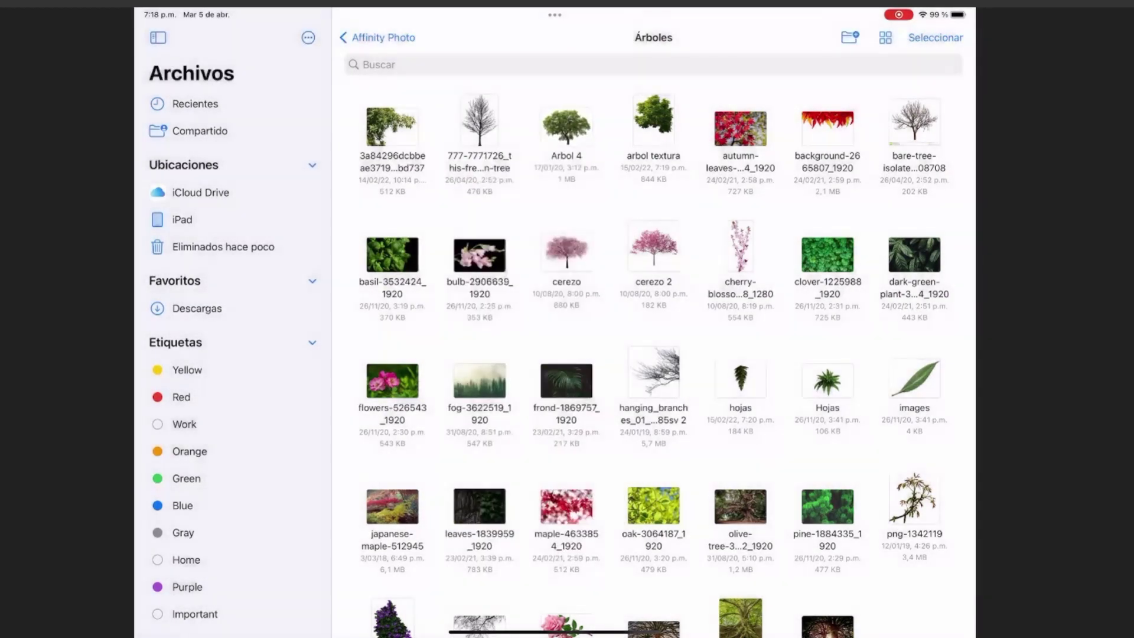
scroll(554, 323, "up", 5)
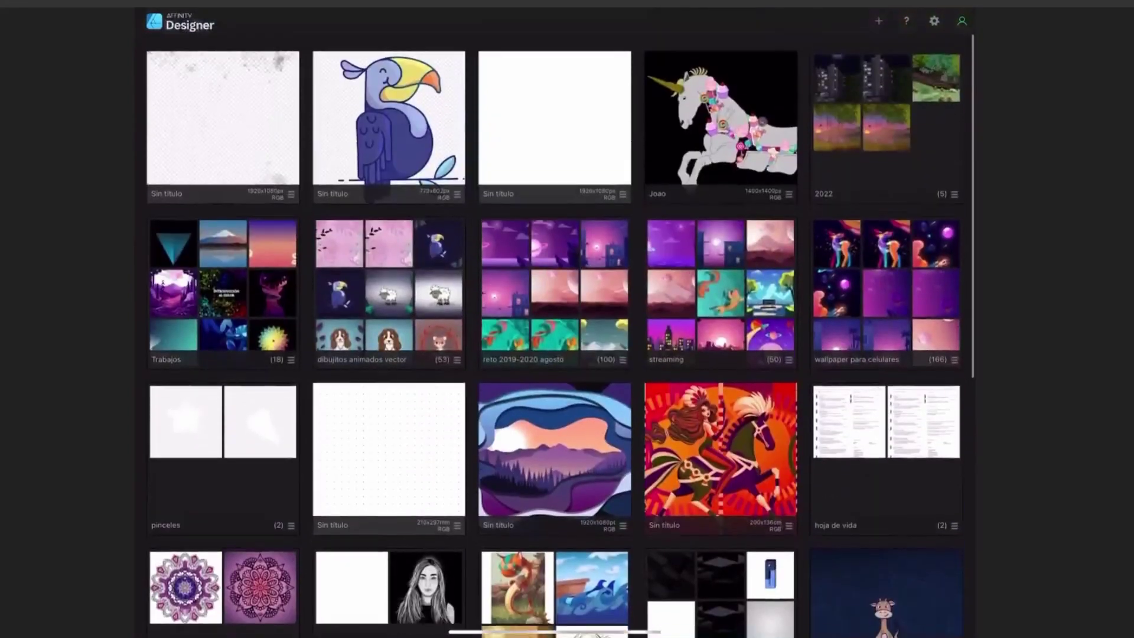
Create a Nuevo desde el portapapeles document from the Arbol 4 image and check its layers
left_click(878, 21)
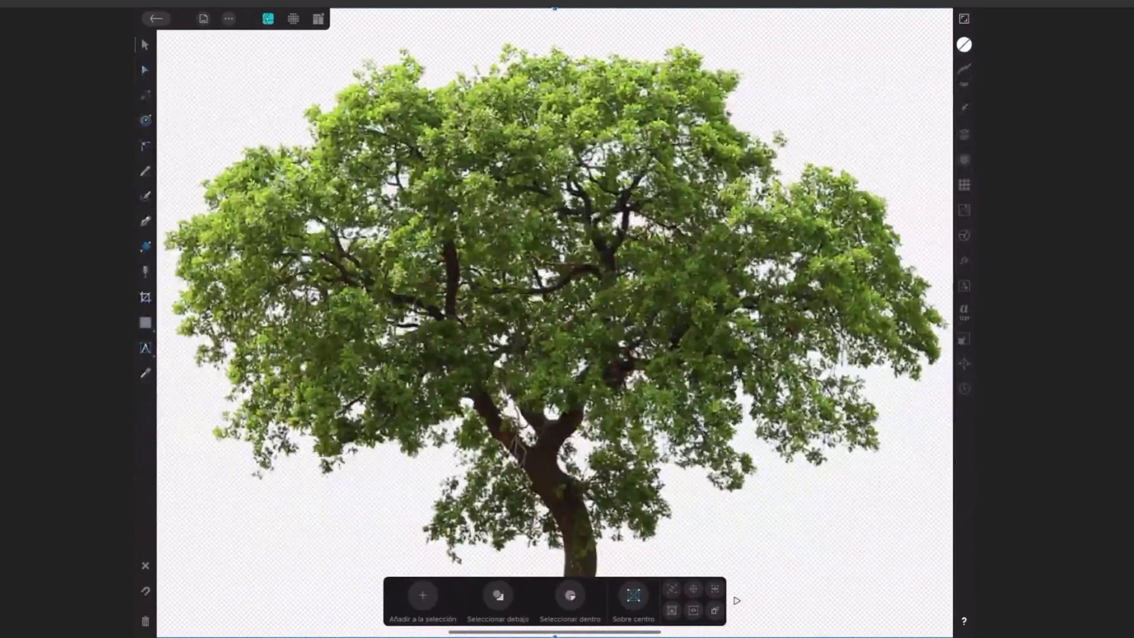
scroll(733, 322, "down", 3)
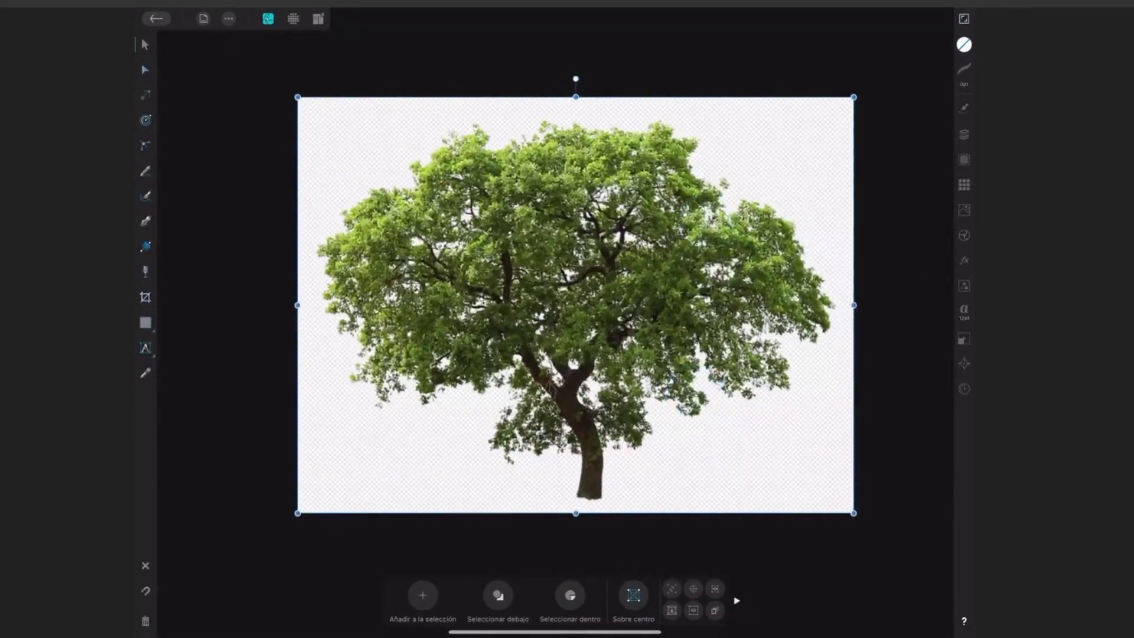
left_click(965, 134)
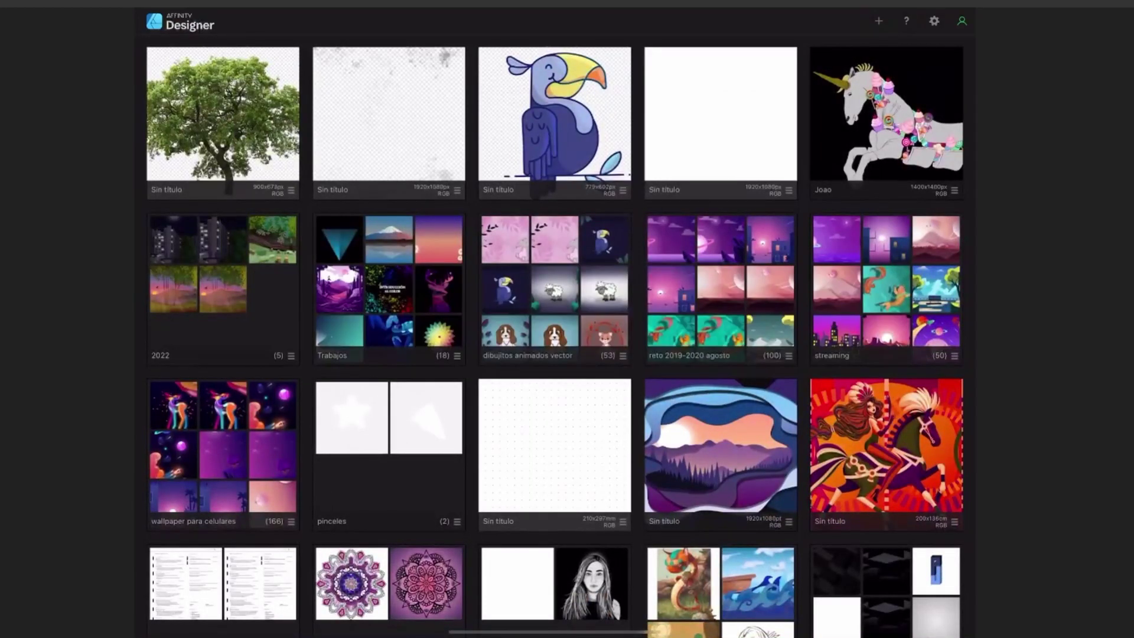
Export the dotted Sin título document as Sin título.aftemplate, then close it to the gallery
left_click(554, 446)
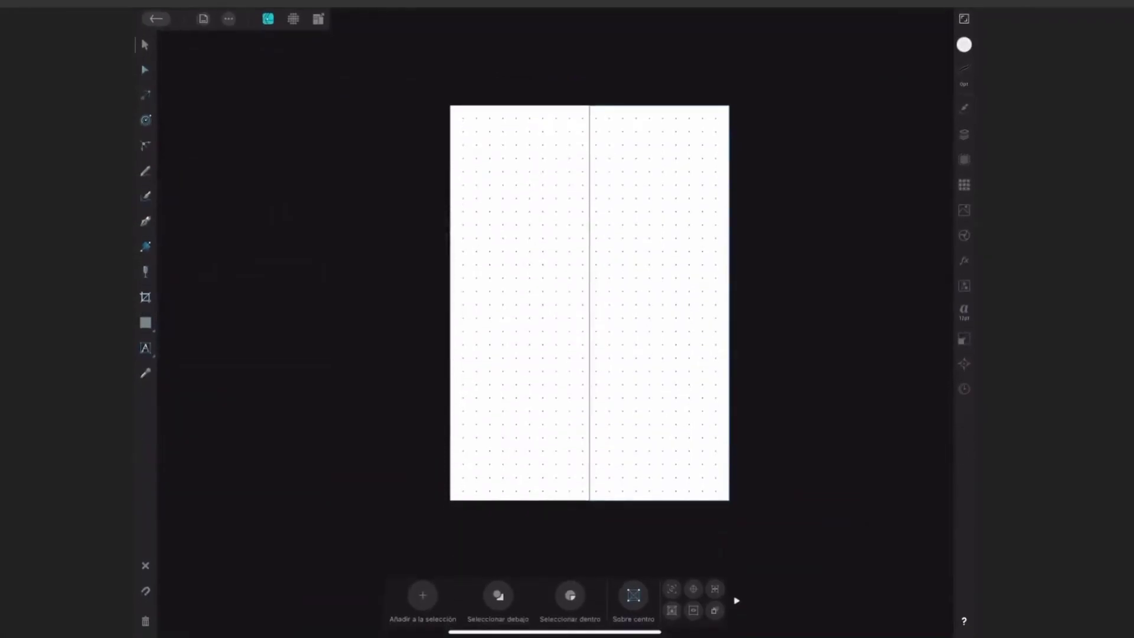
left_click(228, 18)
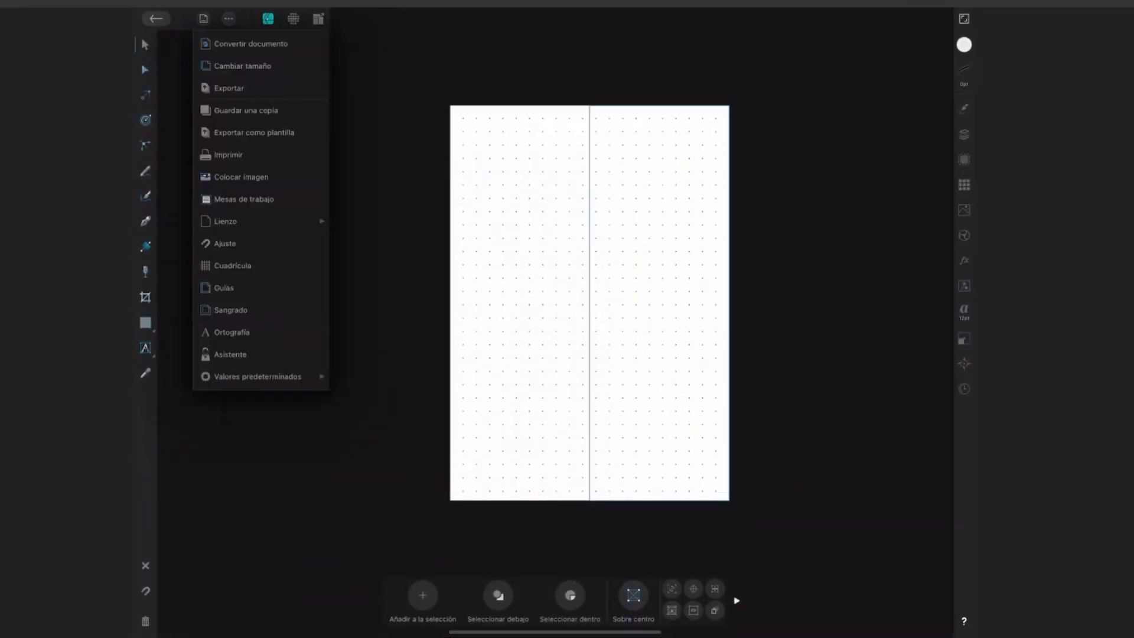
left_click(319, 140)
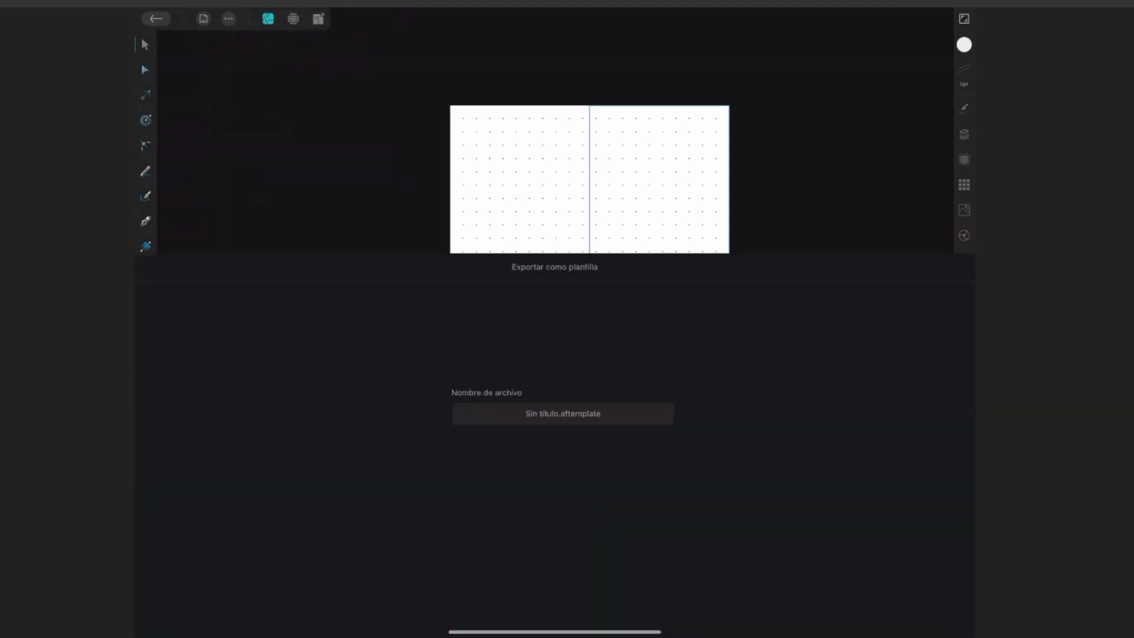
left_click(502, 611)
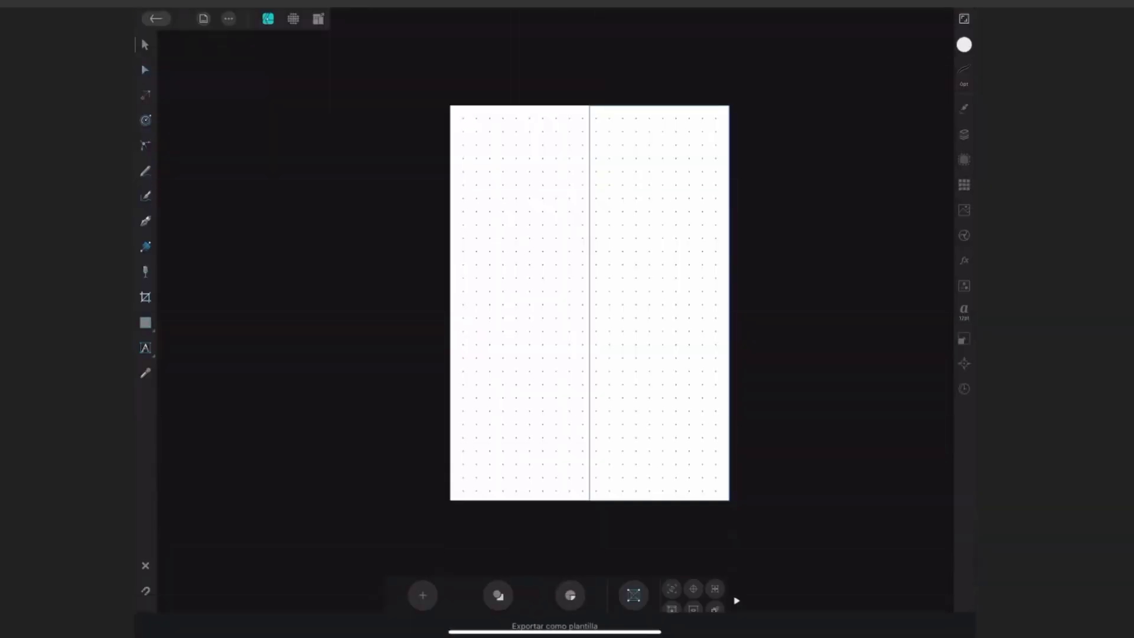
left_click(157, 19)
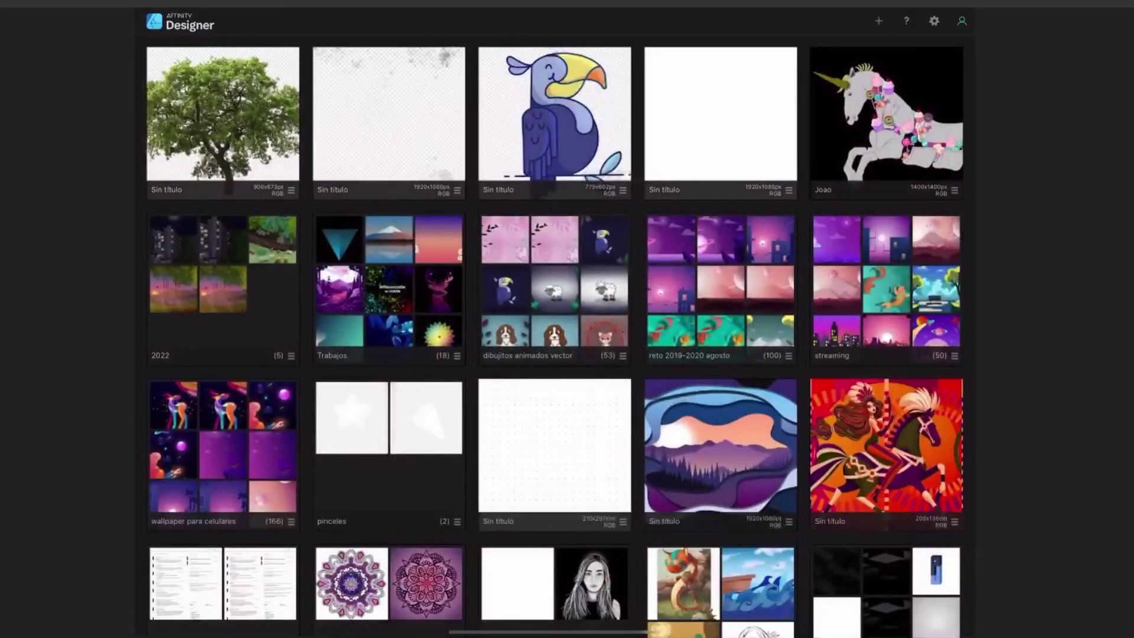
Create a new document from the Ejemplo plantilla template, showing its Titulo and Texto
left_click(879, 21)
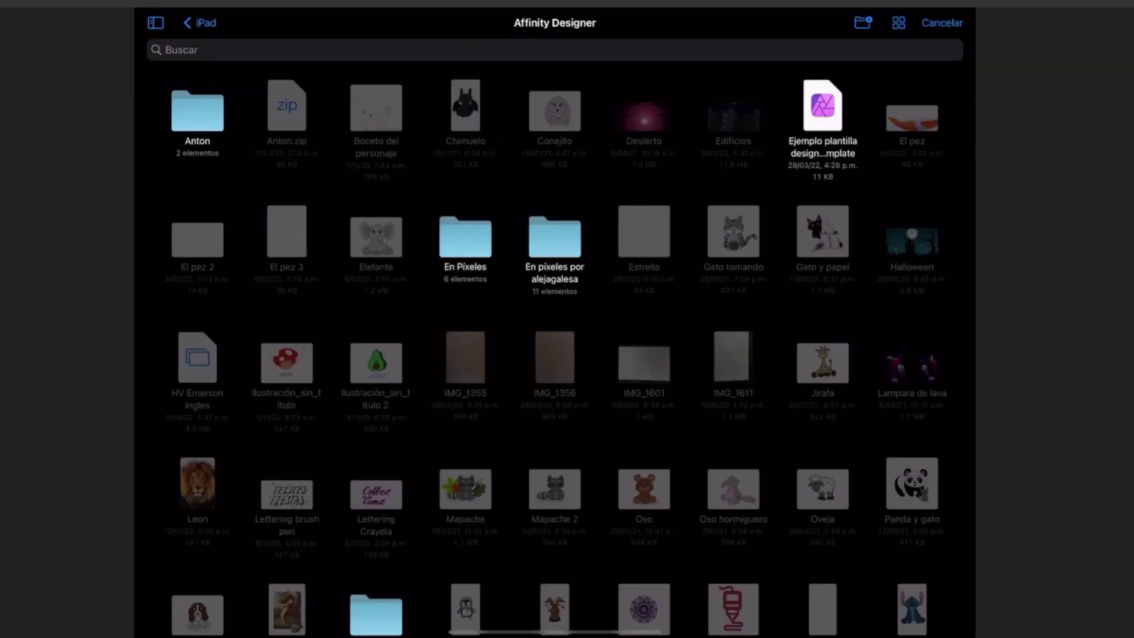
left_click(822, 107)
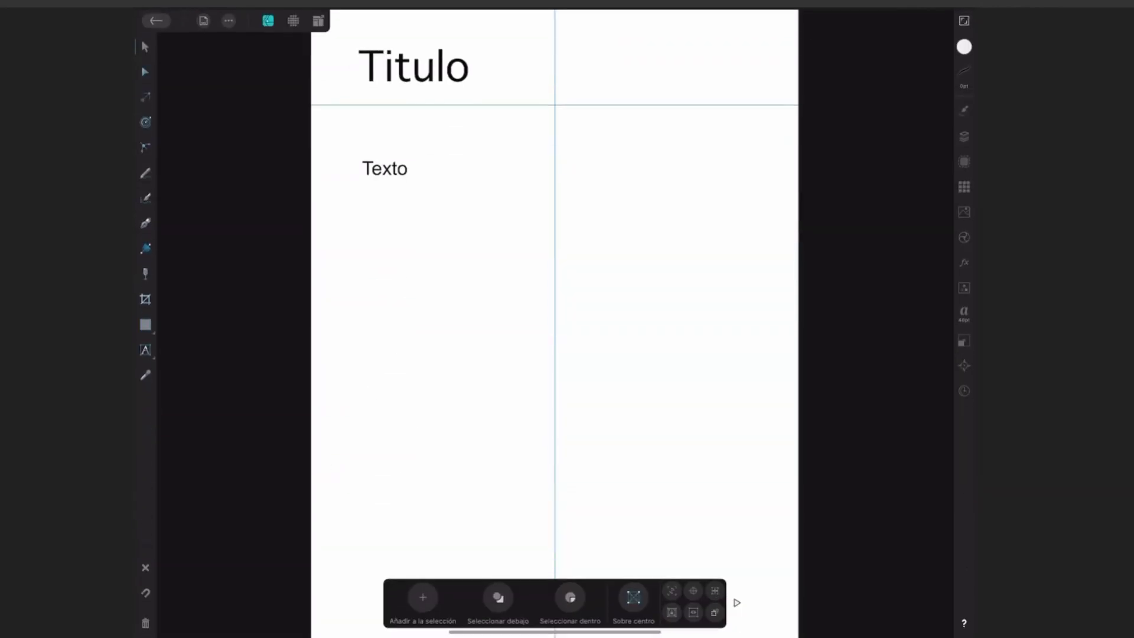
scroll(731, 275, "down", 3)
scroll(701, 257, "down", 2)
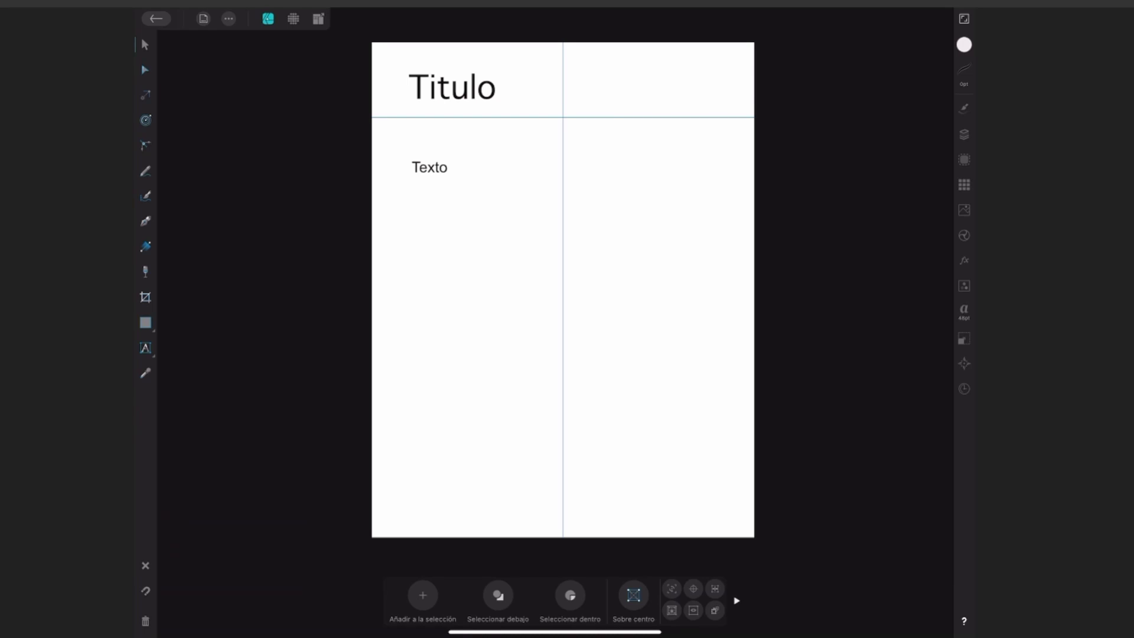
left_click(145, 348)
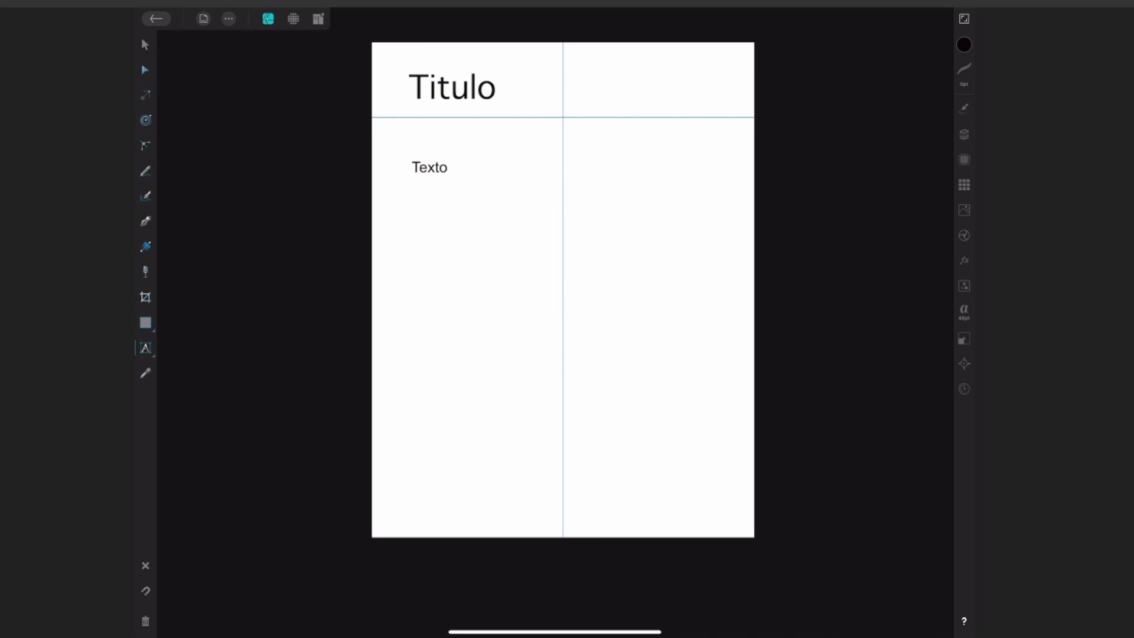
left_click(466, 83)
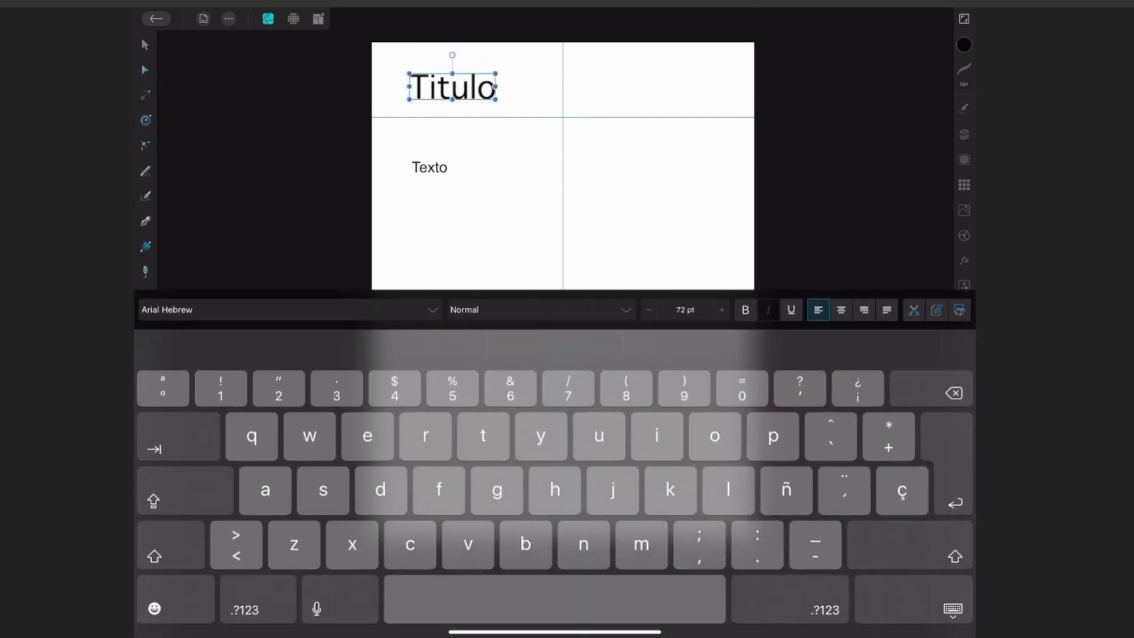
left_click(436, 167)
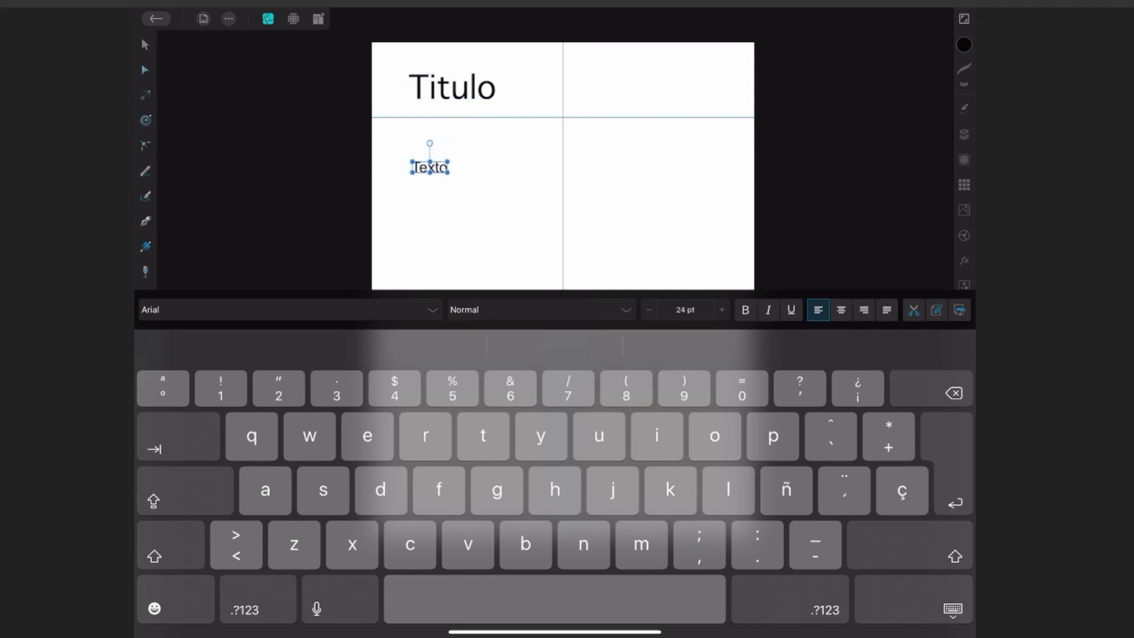
left_click(145, 44)
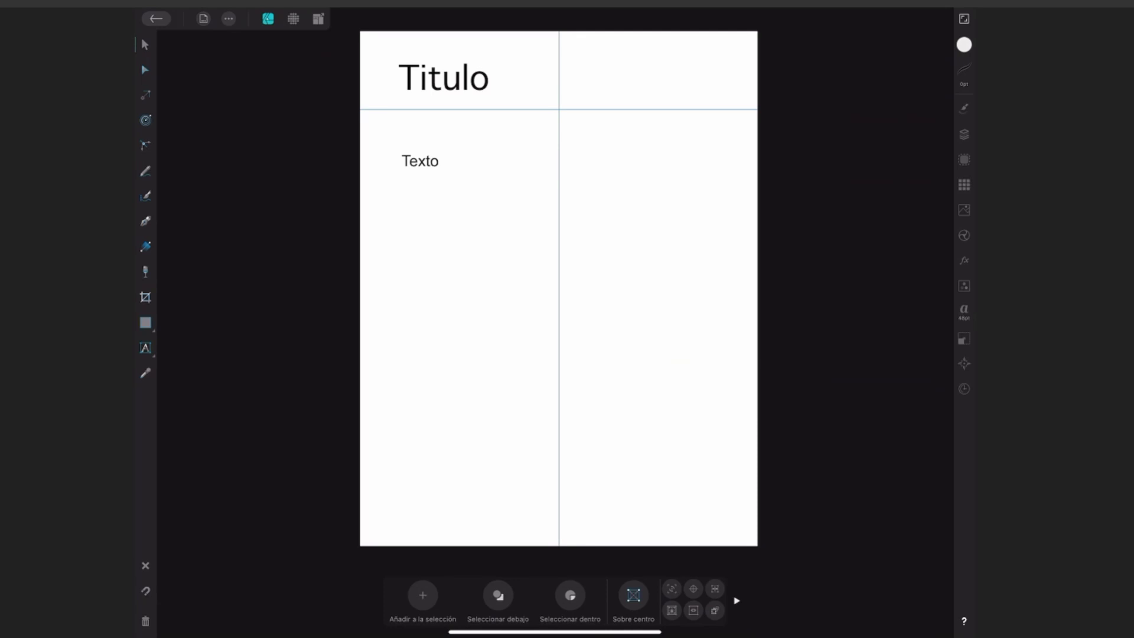
Close the template document and browse the iPad's Affinity Designer folder to open a stored file
left_click(156, 18)
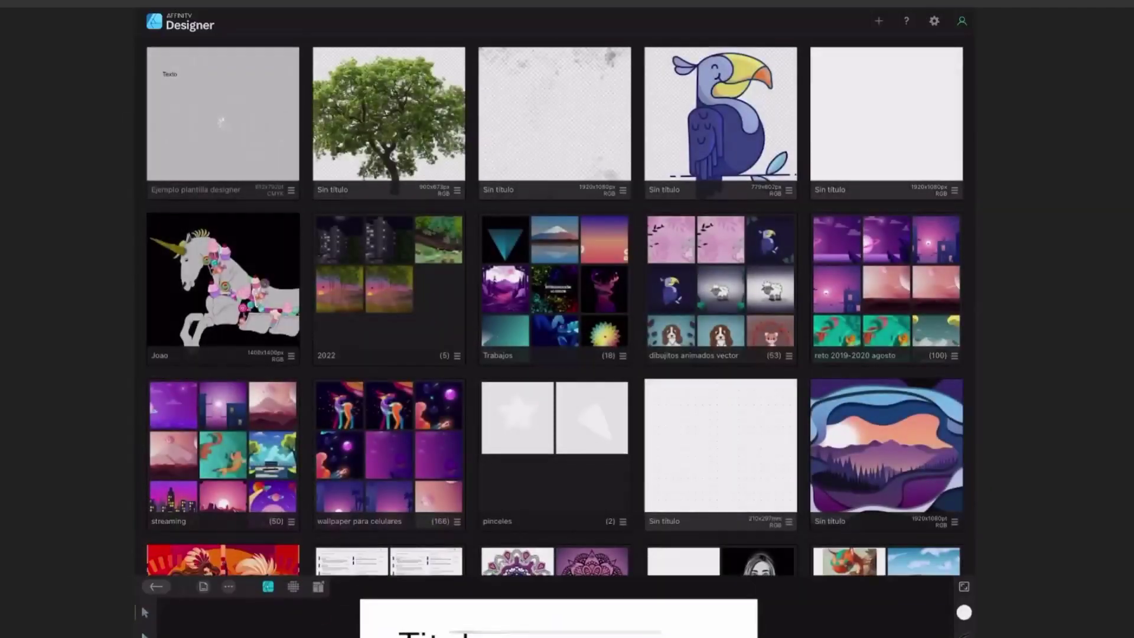
left_click(879, 21)
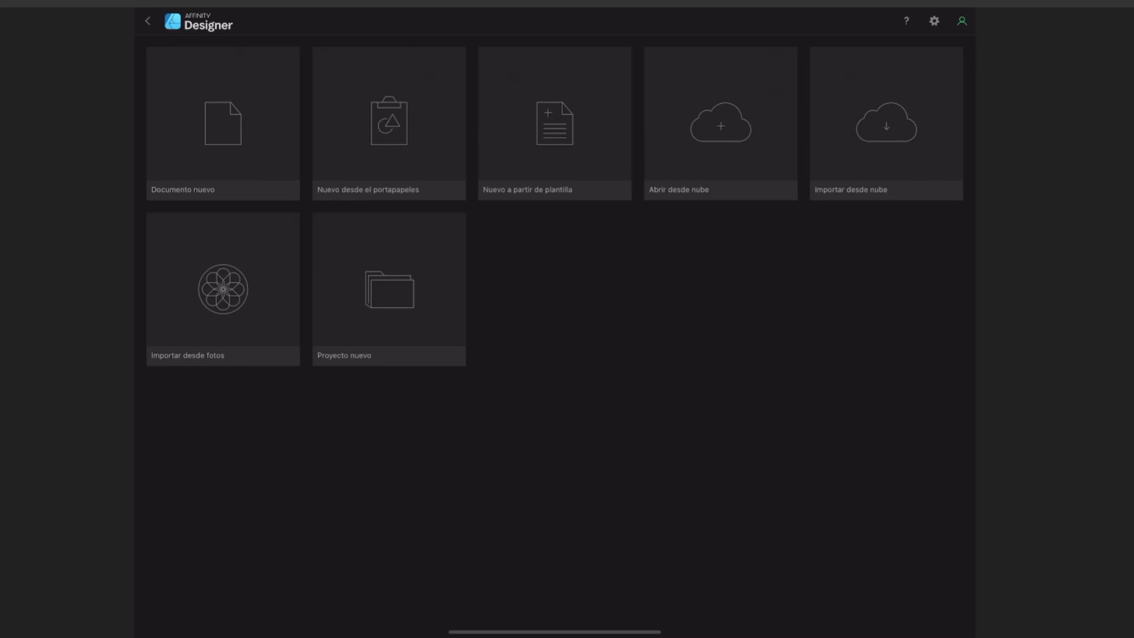
left_click(721, 124)
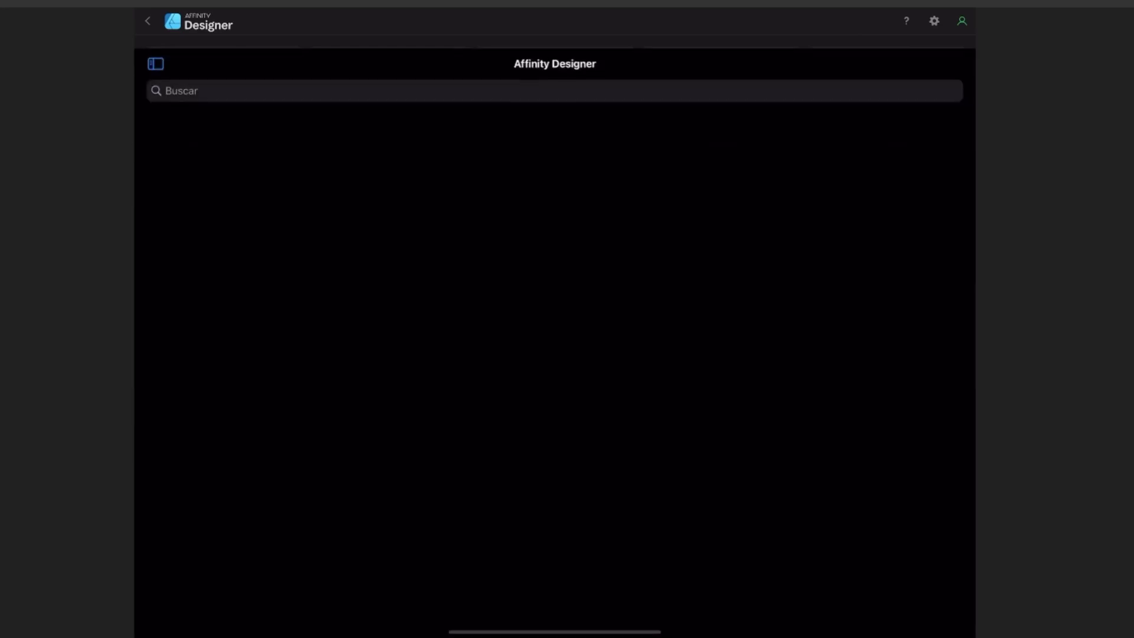
scroll(555, 325, "down", 5)
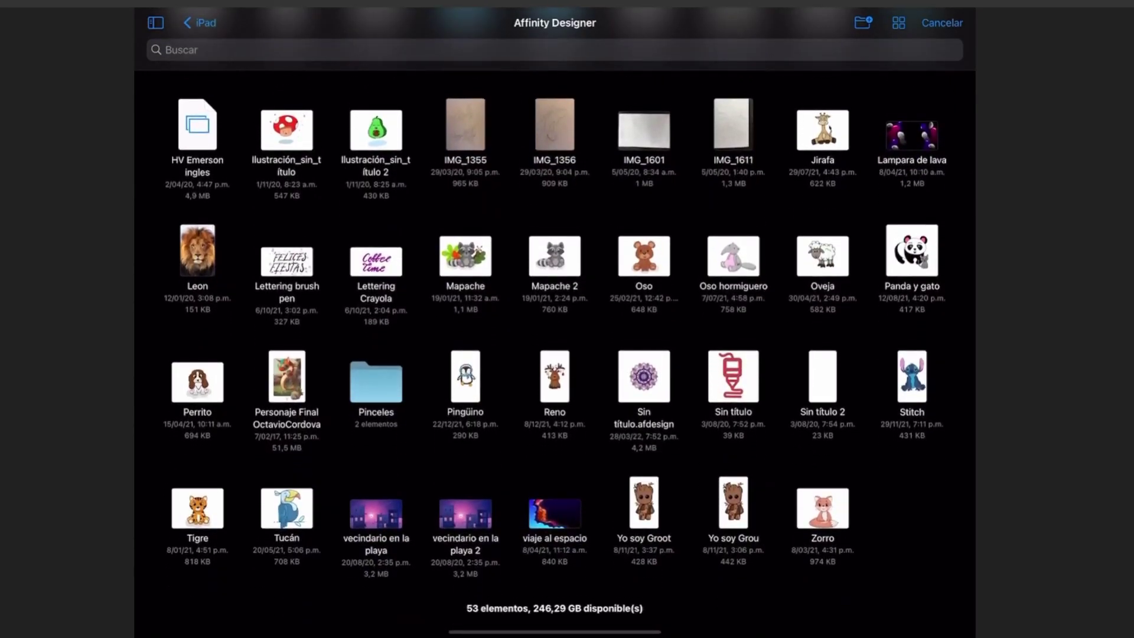
Open the Sin título.afdesign mandala and switch to pixel flood filling
left_click(644, 376)
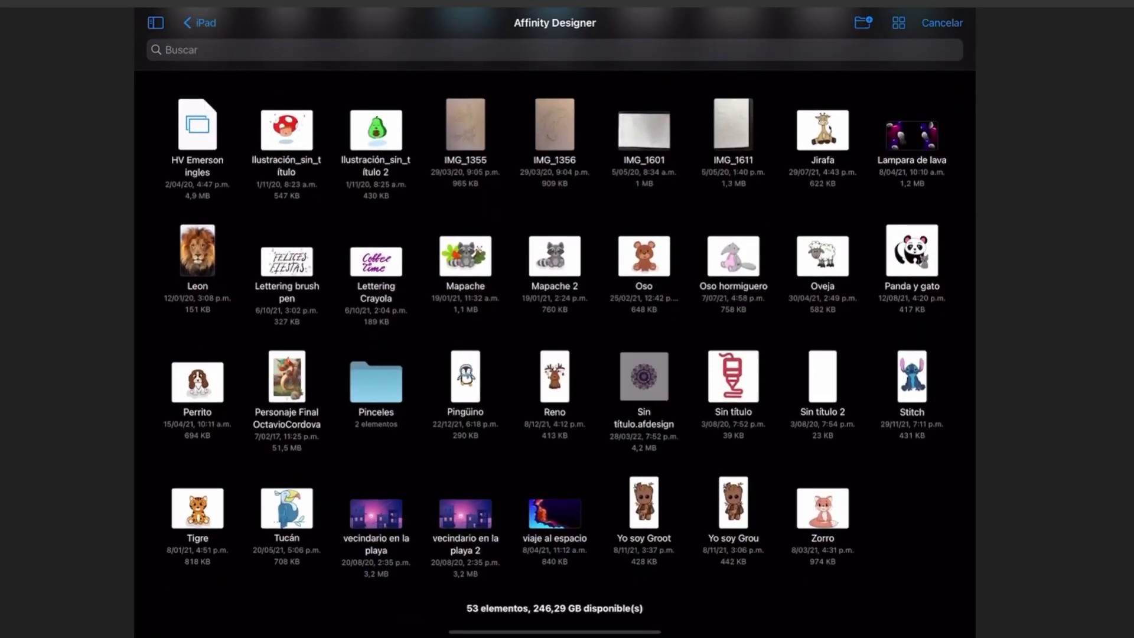
left_click(644, 376)
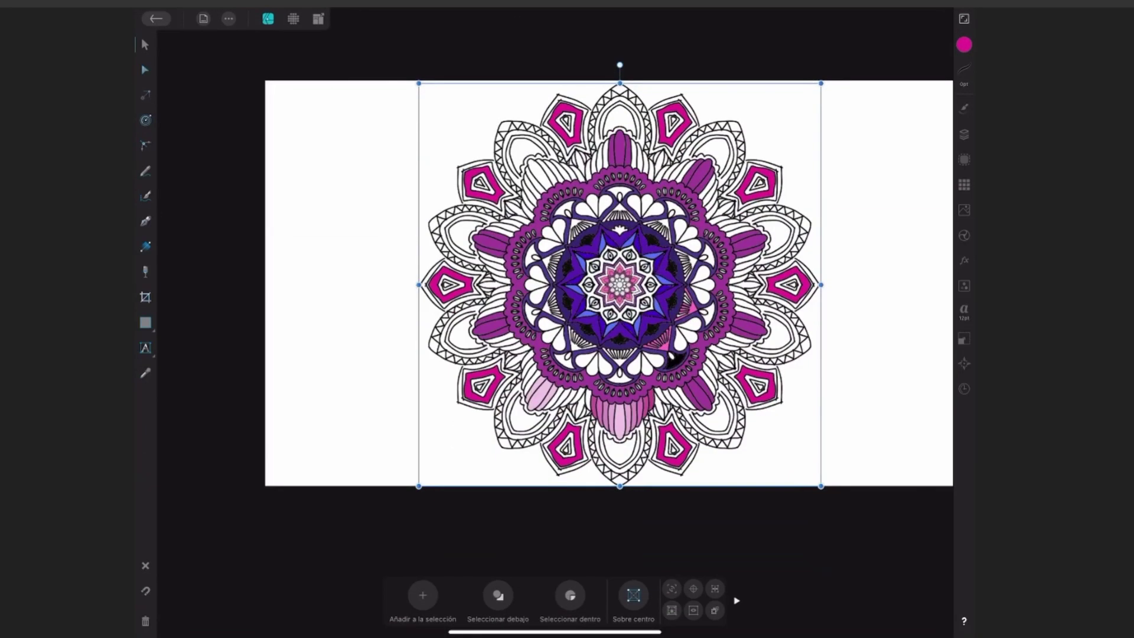
left_click(964, 44)
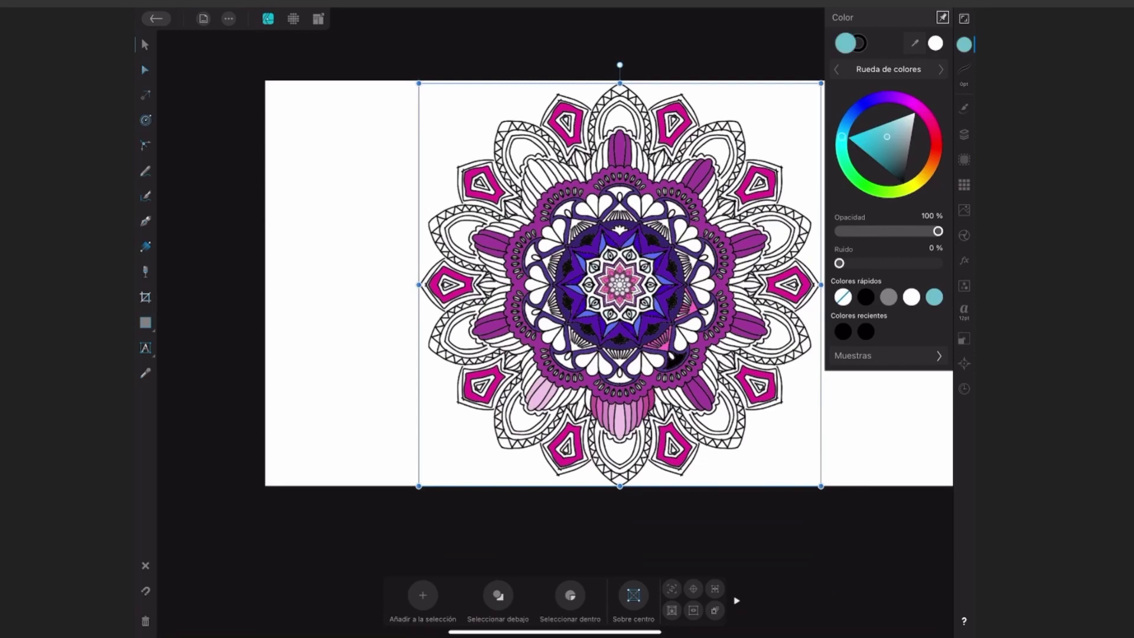
left_click(293, 19)
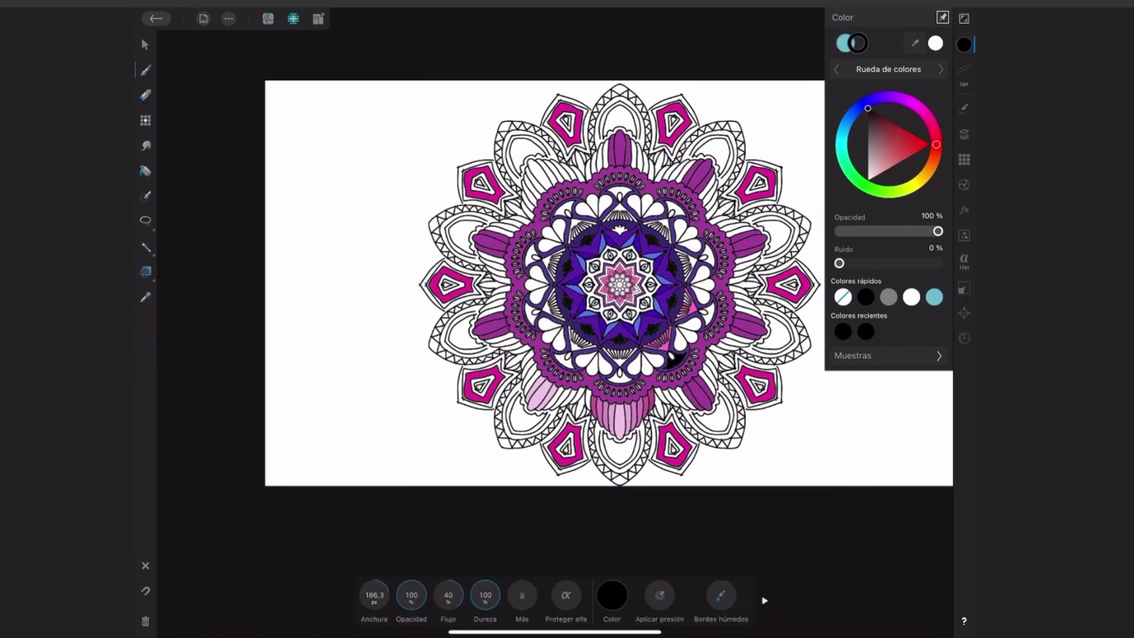
left_click(145, 171)
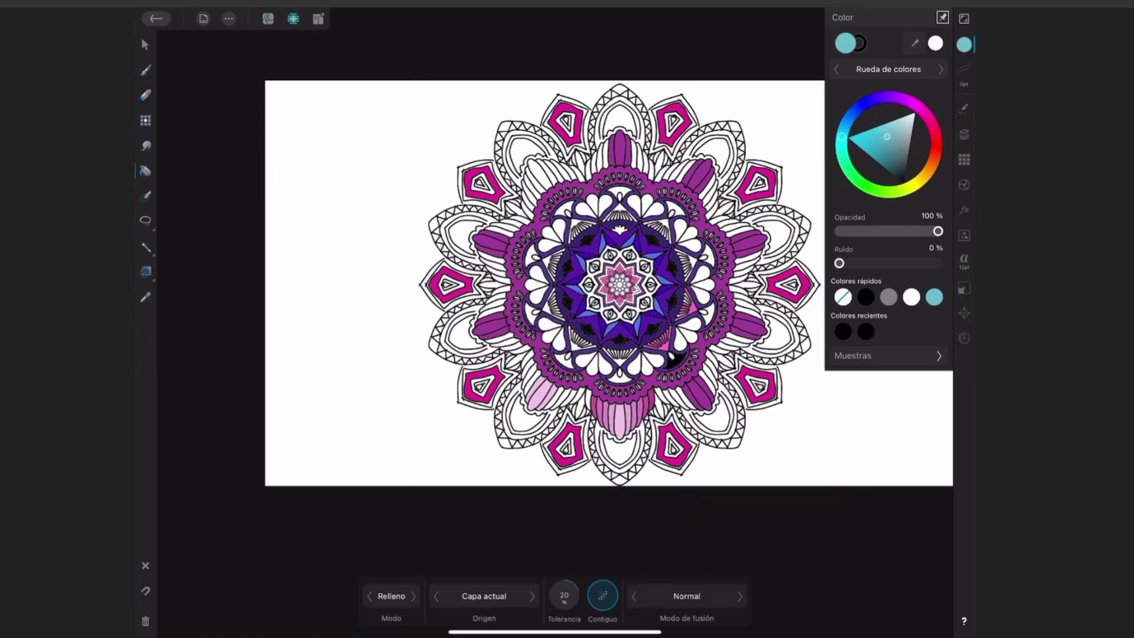
Fill the five remaining heart petals with cyan, then close the mandala to the gallery
left_click(594, 205)
left_click(644, 204)
left_click(686, 234)
left_click(702, 283)
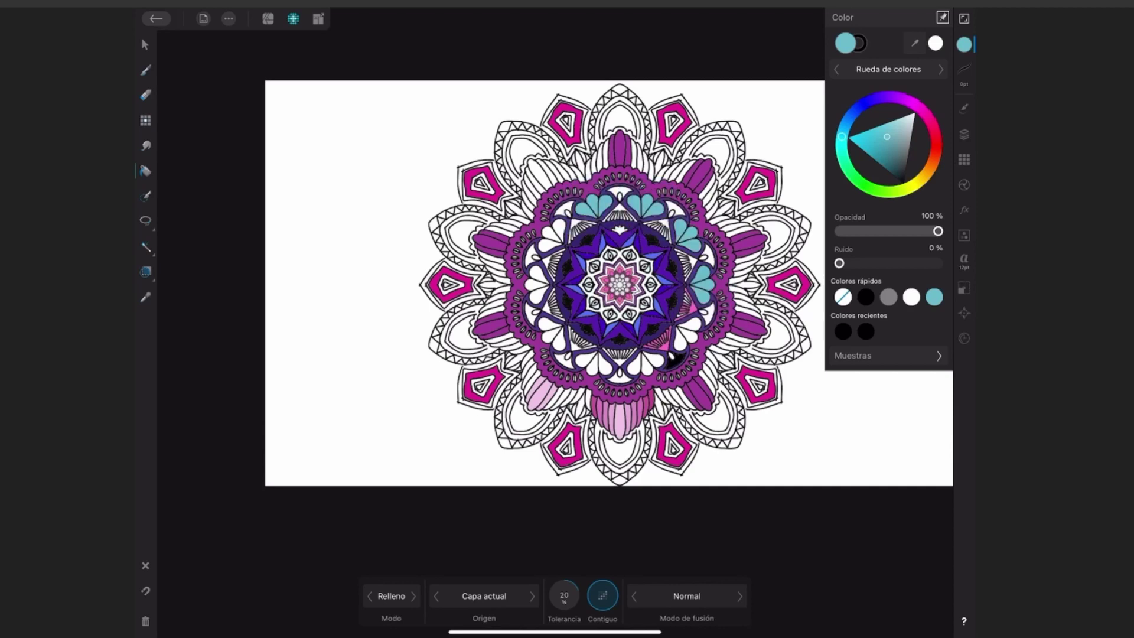
left_click(690, 323)
left_click(964, 45)
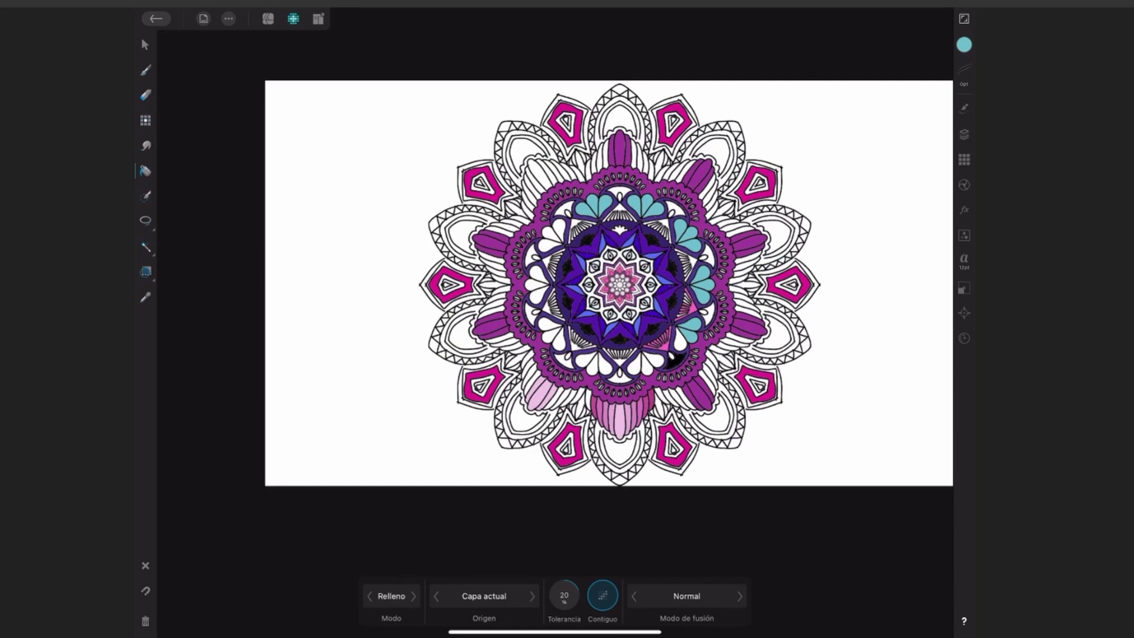
left_click(156, 18)
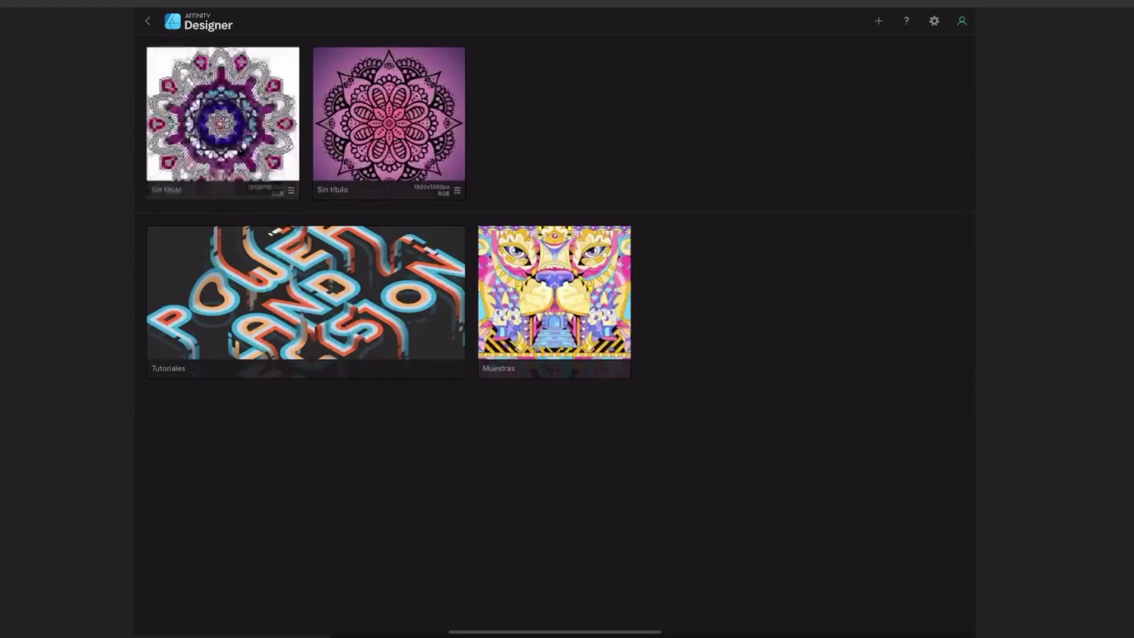
From the root gallery, import the magenta-and-purple mandala file via Importar desde nube, then close it
left_click(148, 20)
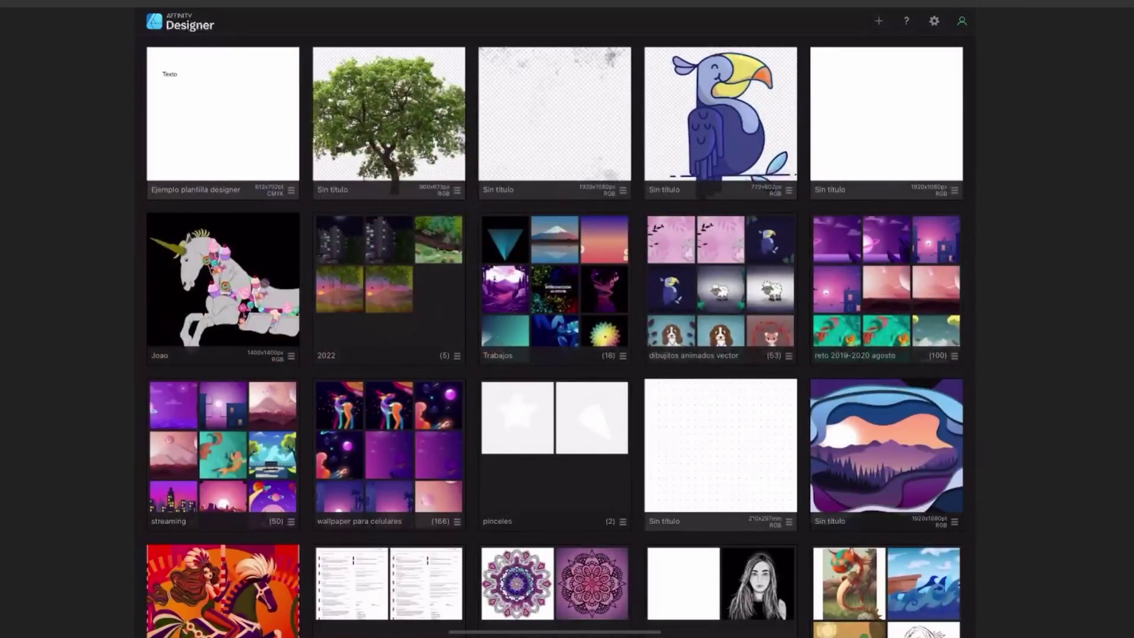
left_click(878, 21)
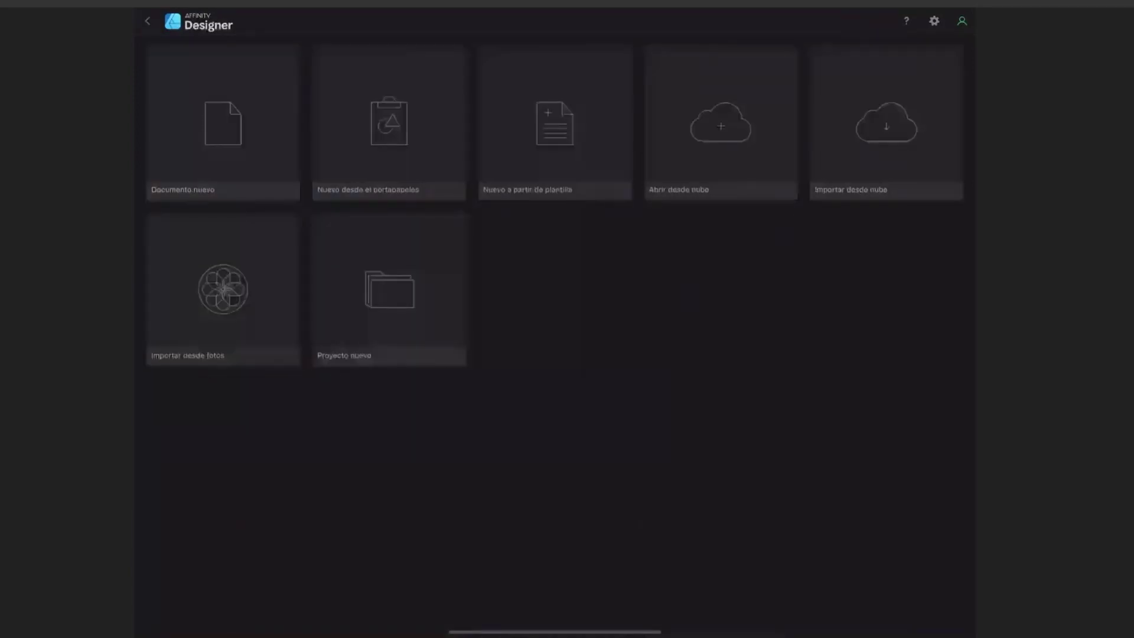
left_click(887, 127)
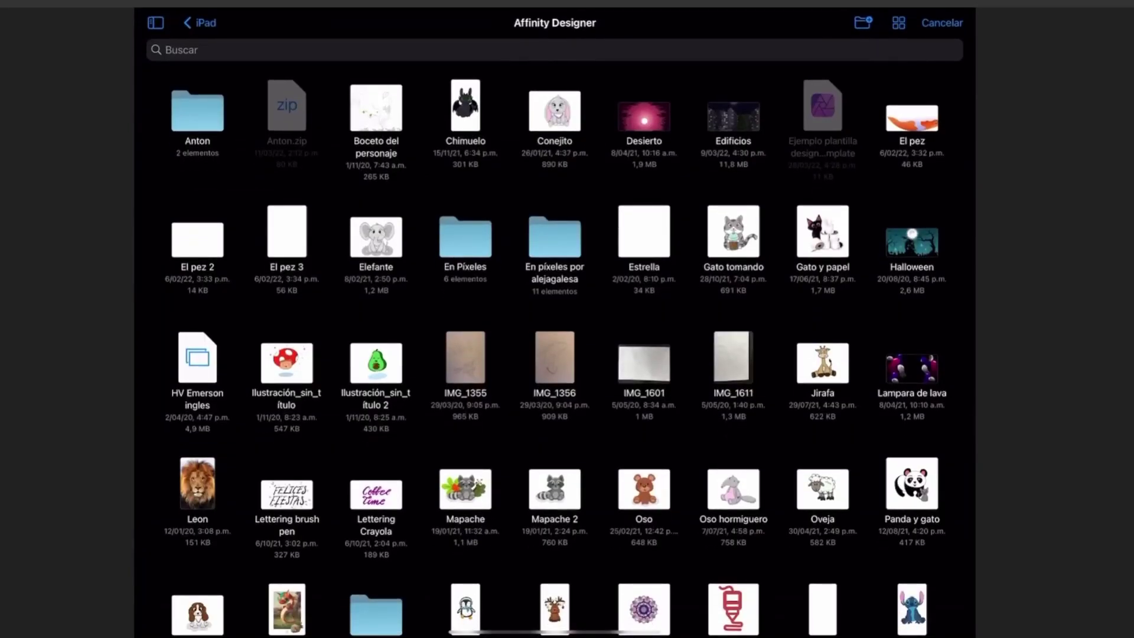
scroll(555, 354, "down", 2)
left_click(465, 286)
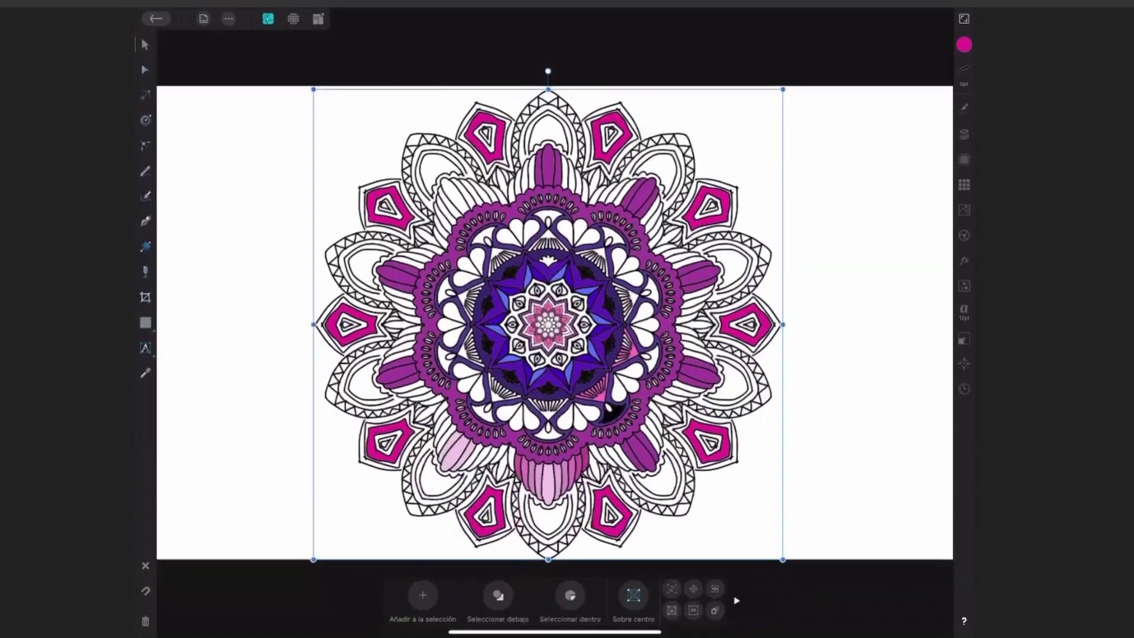
scroll(692, 269, "down", 2)
scroll(692, 269, "up", 1)
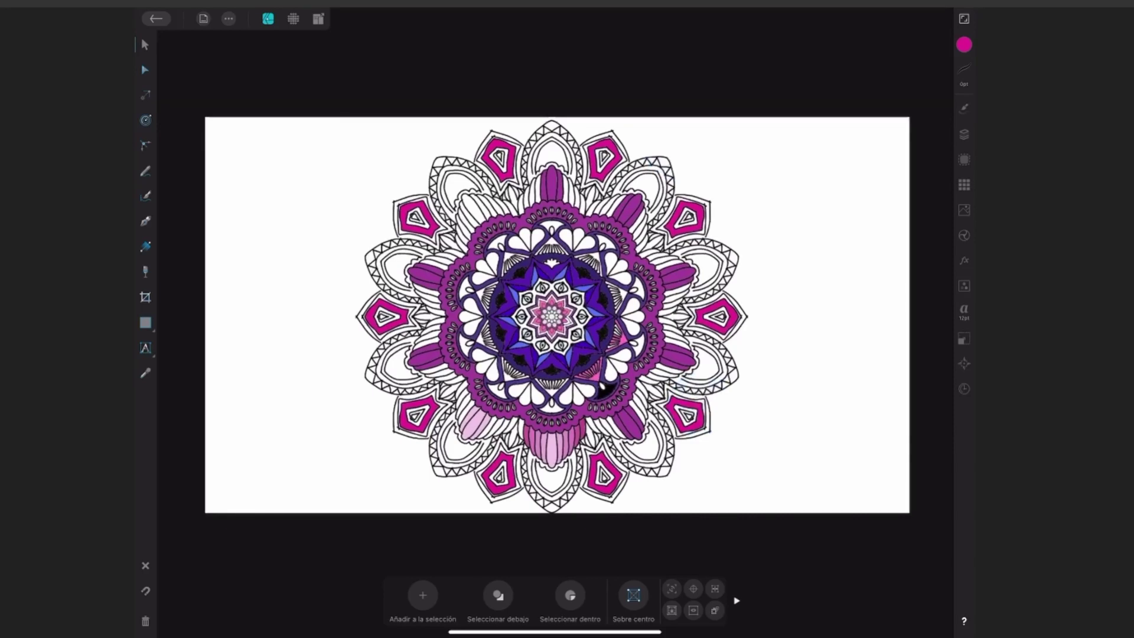
left_click(156, 18)
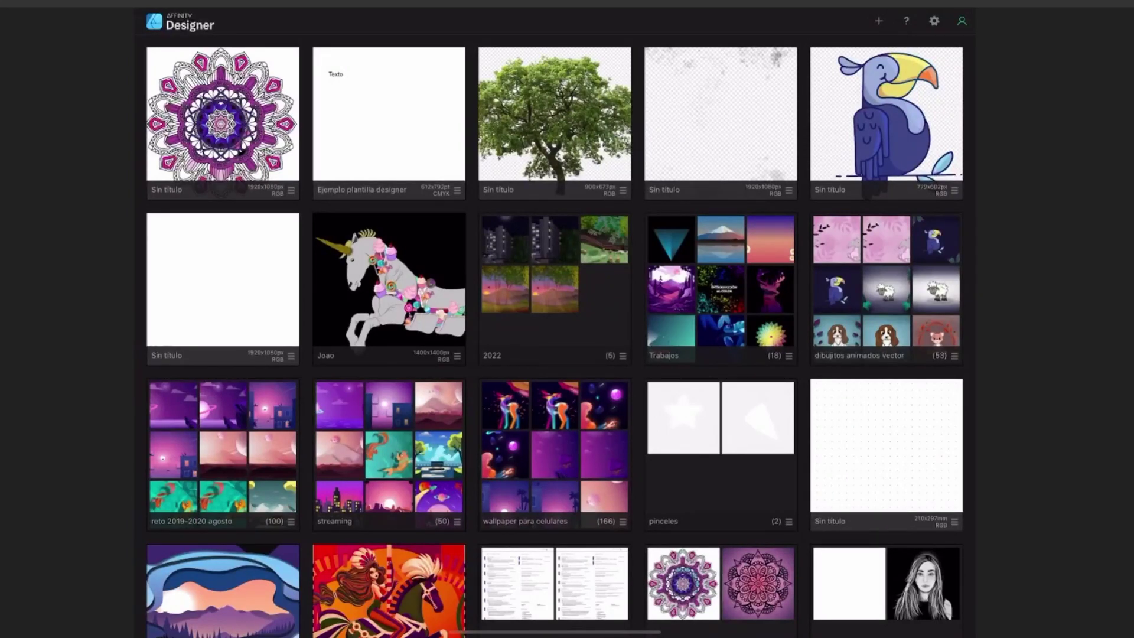
Show the gallery's new-document options to begin importing the brown dog photo
scroll(555, 319, "down", 2)
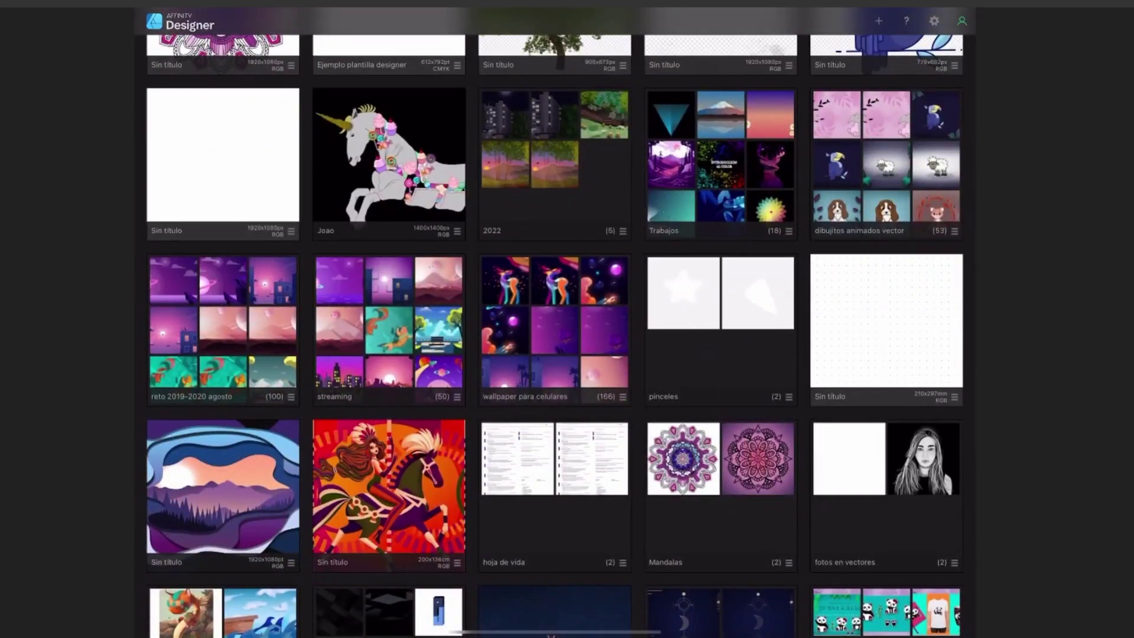
scroll(555, 319, "up", 2)
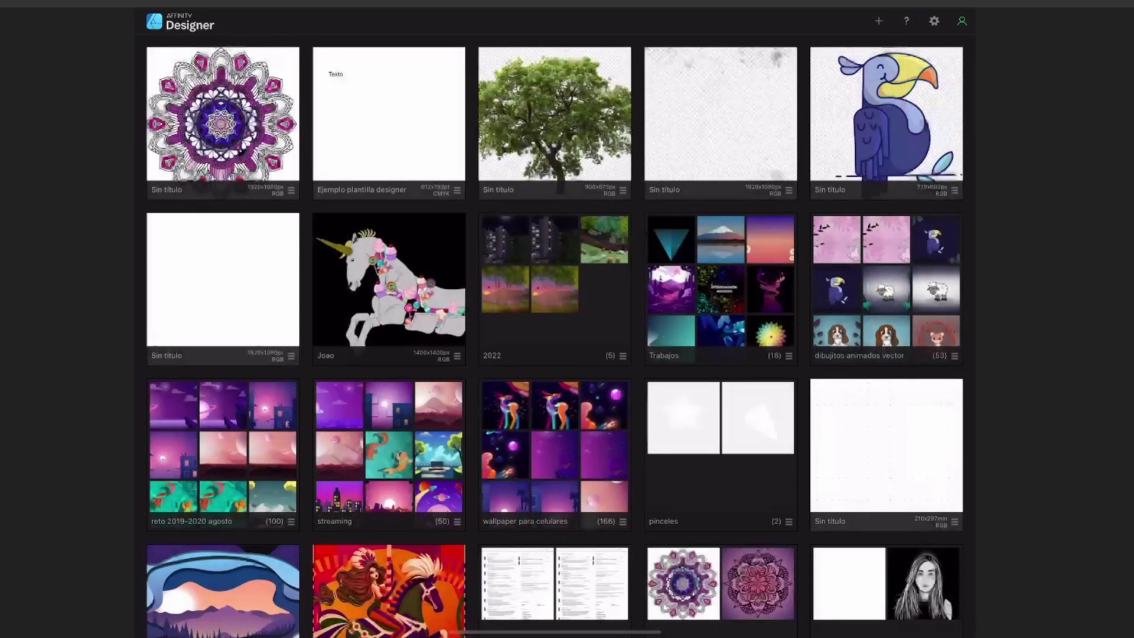
left_click(878, 20)
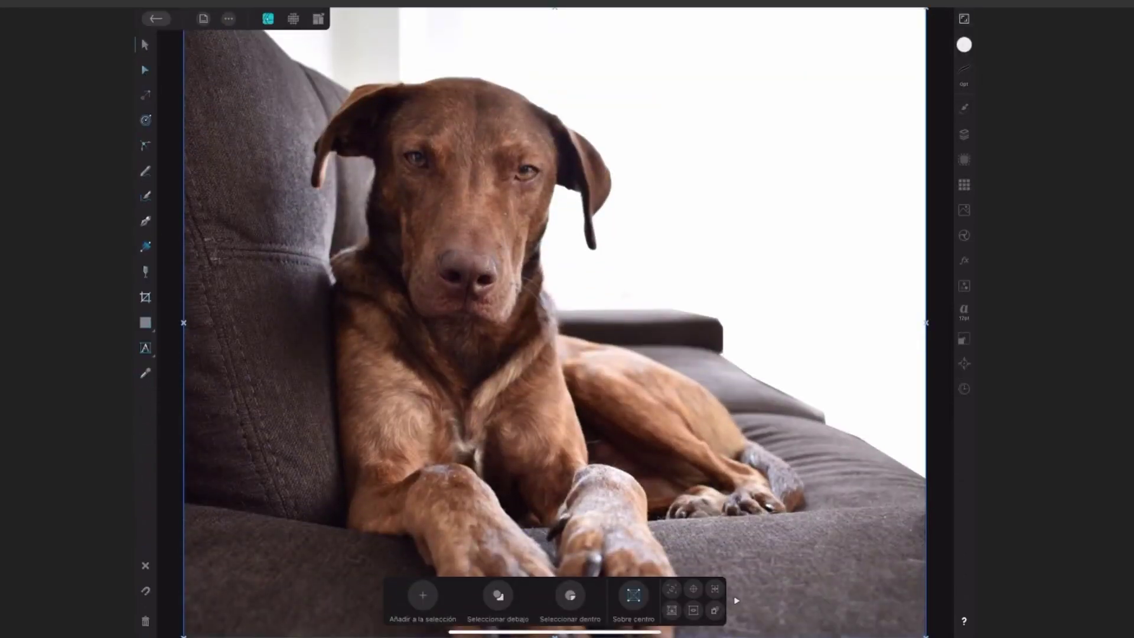
Unlock the dog photo's Fondo layer in the Layers studio
scroll(709, 314, "down", 5)
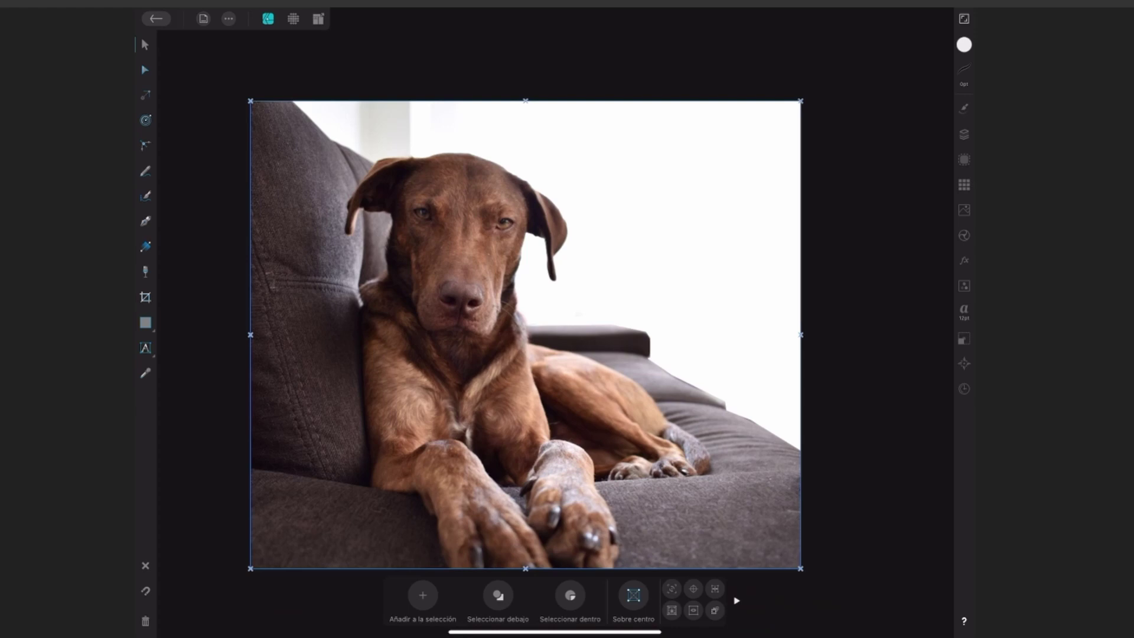
left_click(964, 134)
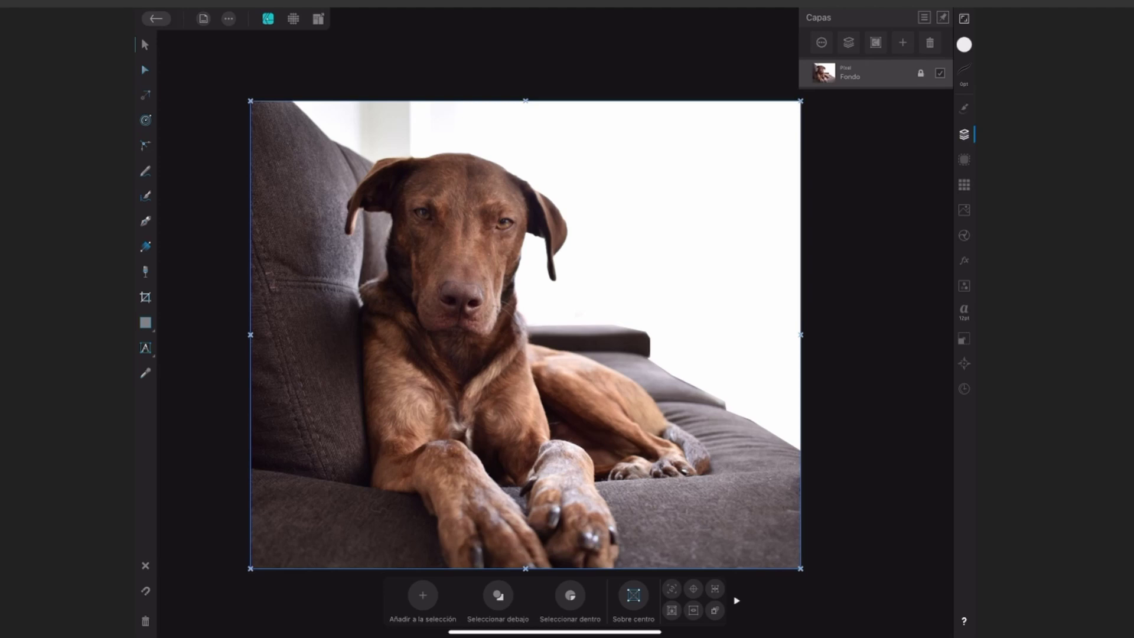
left_click(919, 78)
left_click(920, 73)
Test-resize the dog photo, undo to keep it full size, and close the document
mouse_move(800, 100)
left_mouse_down()
mouse_move(784, 180)
mouse_move(745, 148)
left_mouse_up()
key("ctrl+z")
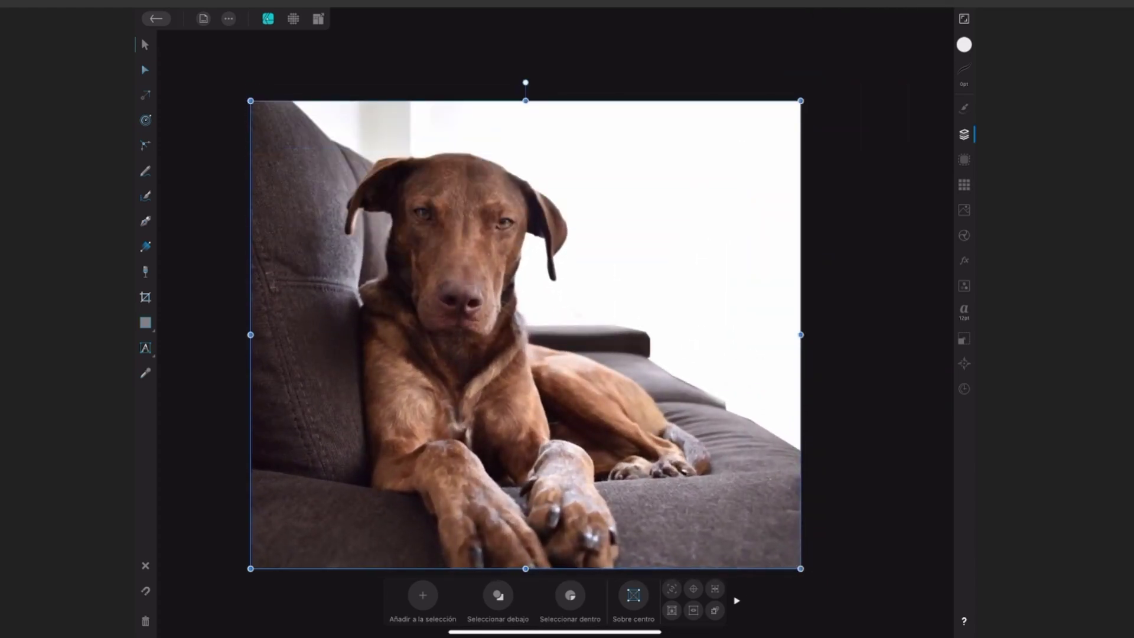
left_click(156, 19)
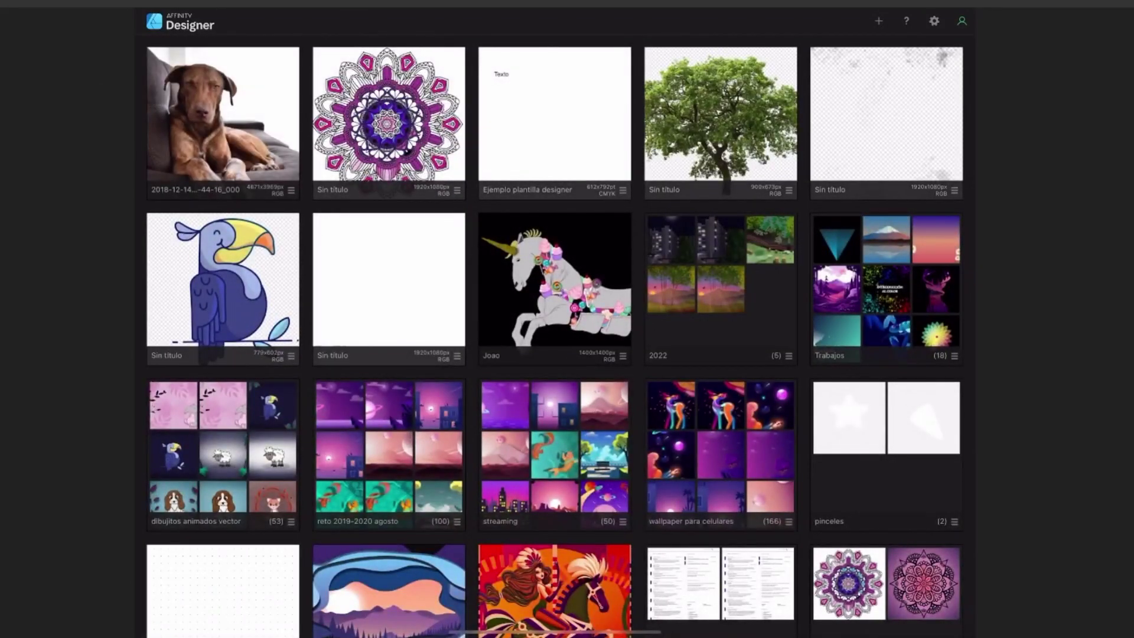
Show the gallery's options for creating a new document or project
left_click(878, 21)
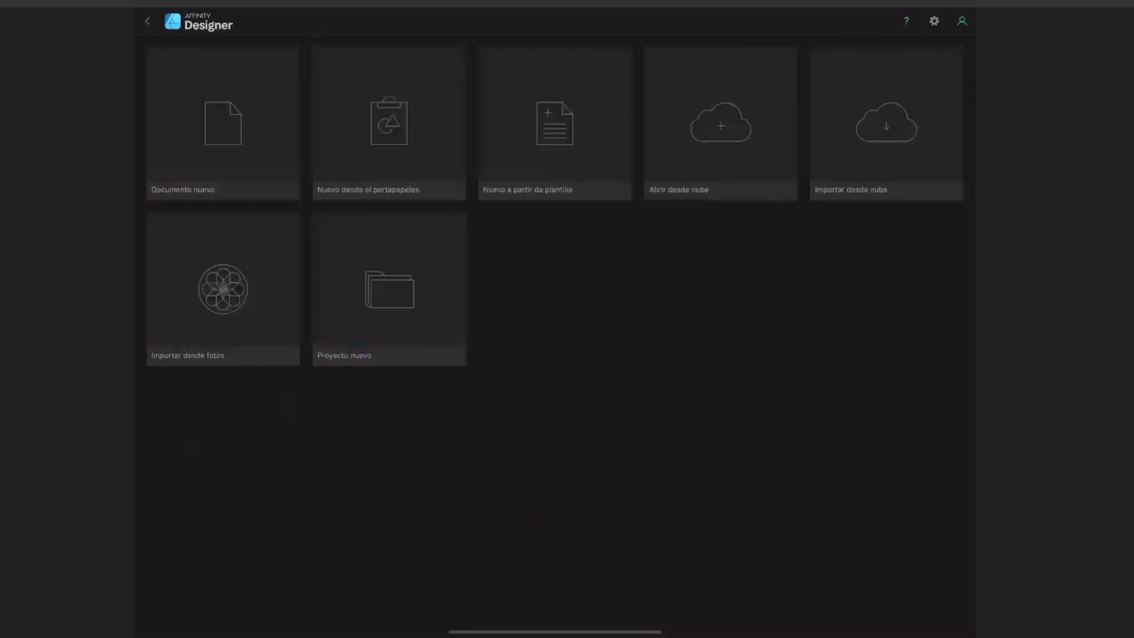
Create a new empty project named 'ejemplo'
left_click(389, 289)
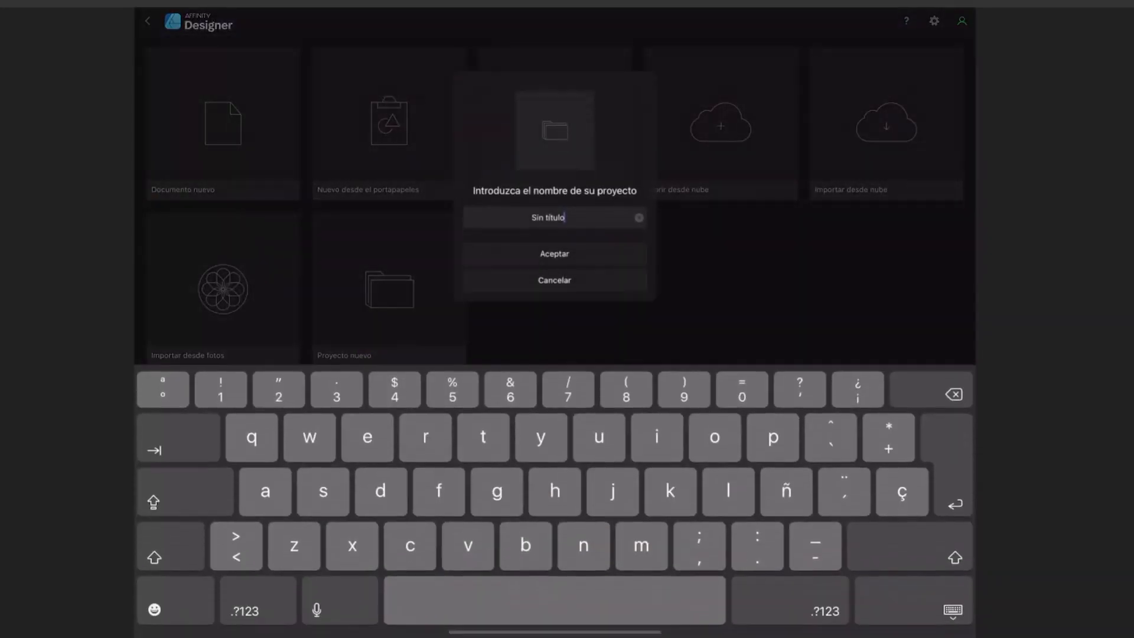
key("BackSpace")
key("BackSpace")
key("BackSpace")
key("BackSpace")
key("BackSpace")
key("BackSpace")
key("BackSpace")
key("BackSpace")
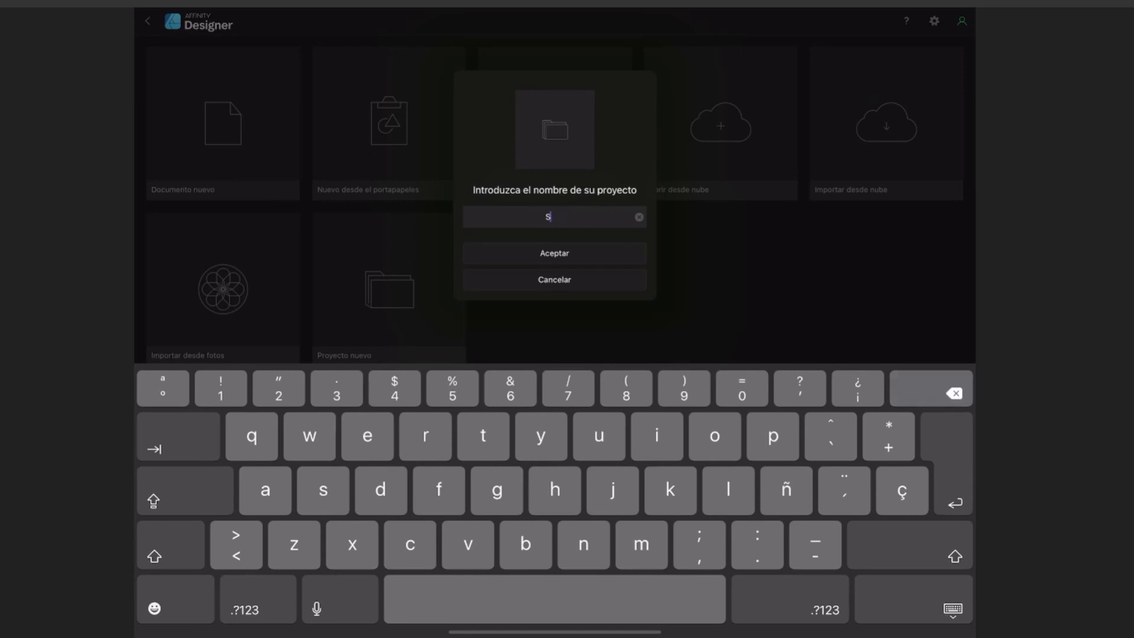
key("BackSpace")
type("ejemp")
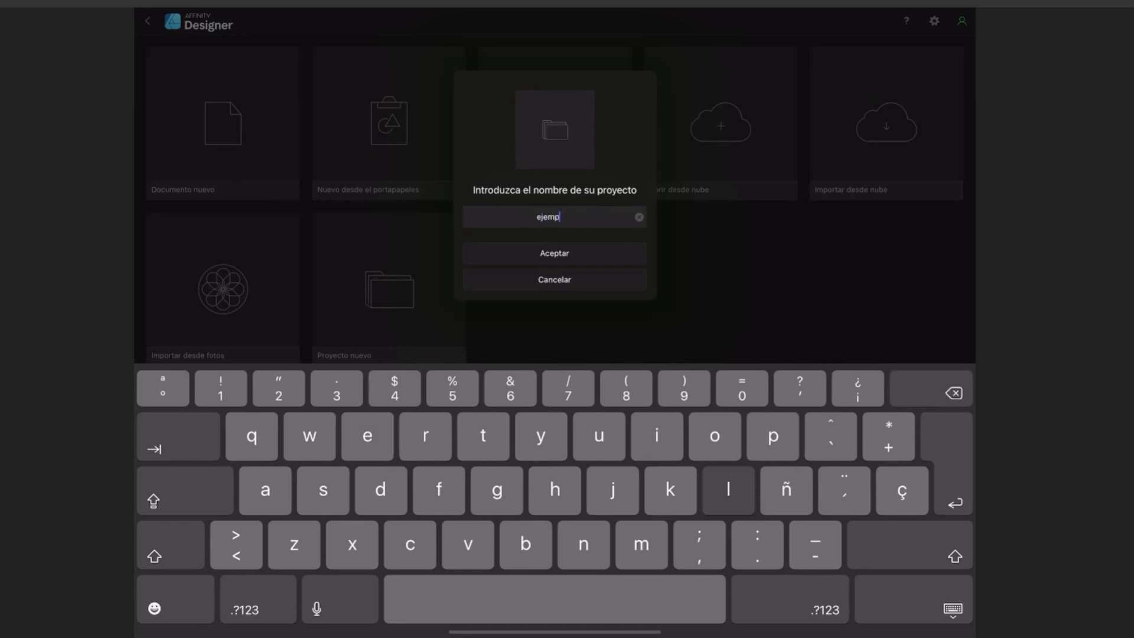
type("lo")
left_click(580, 247)
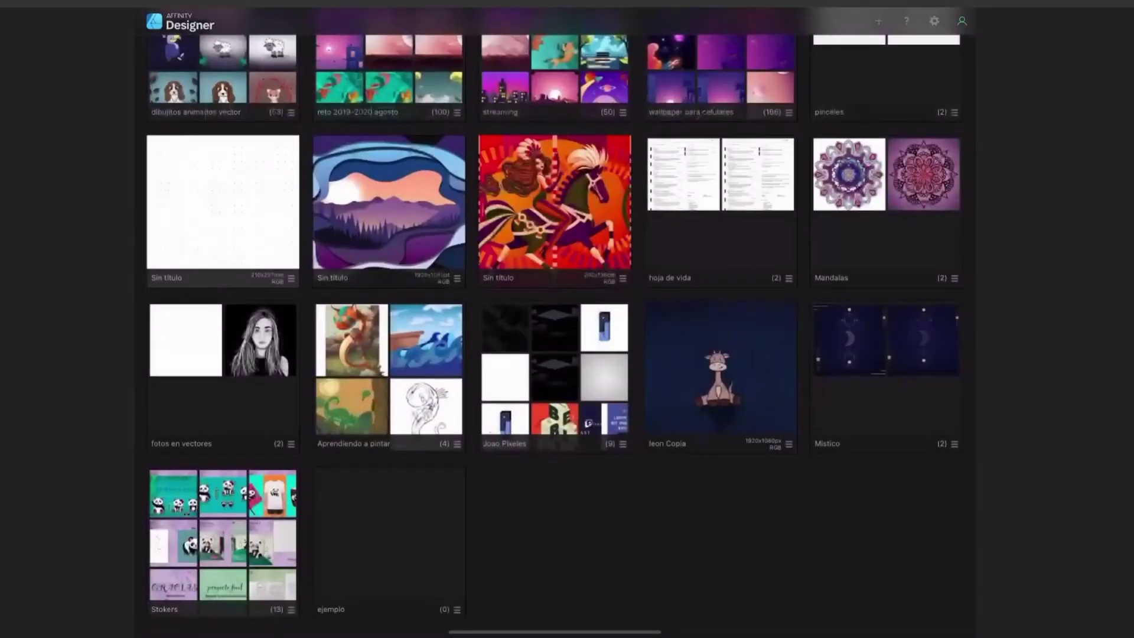
Scroll through the gallery to check the ejemplo project, then bring up the iPad app switcher
left_click_drag(600, 537, 601, 393)
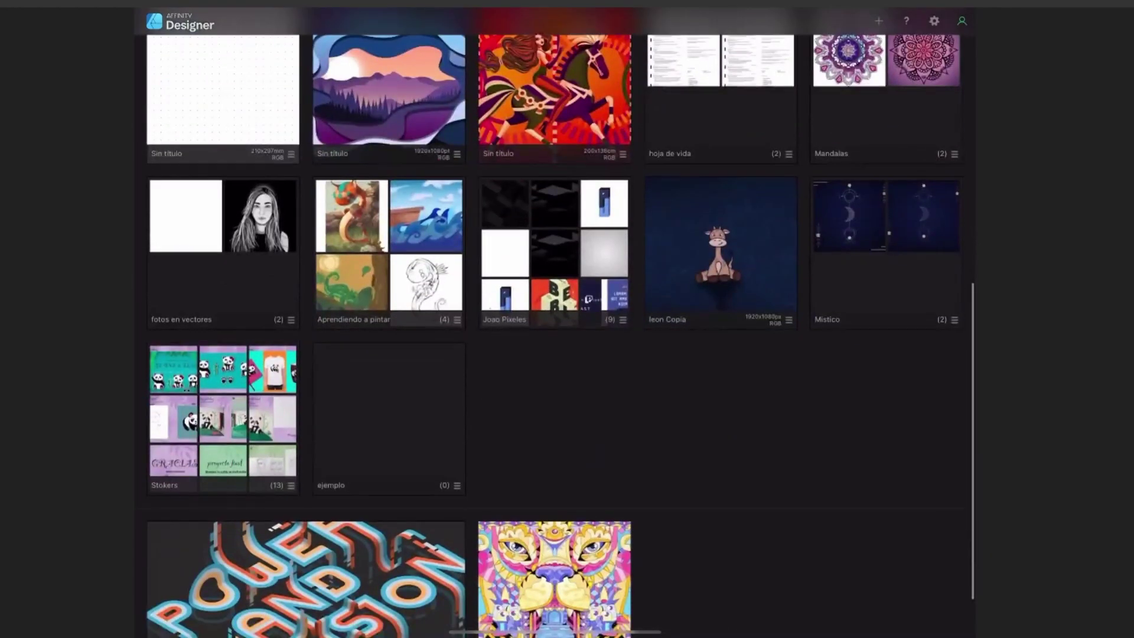
left_click(429, 381)
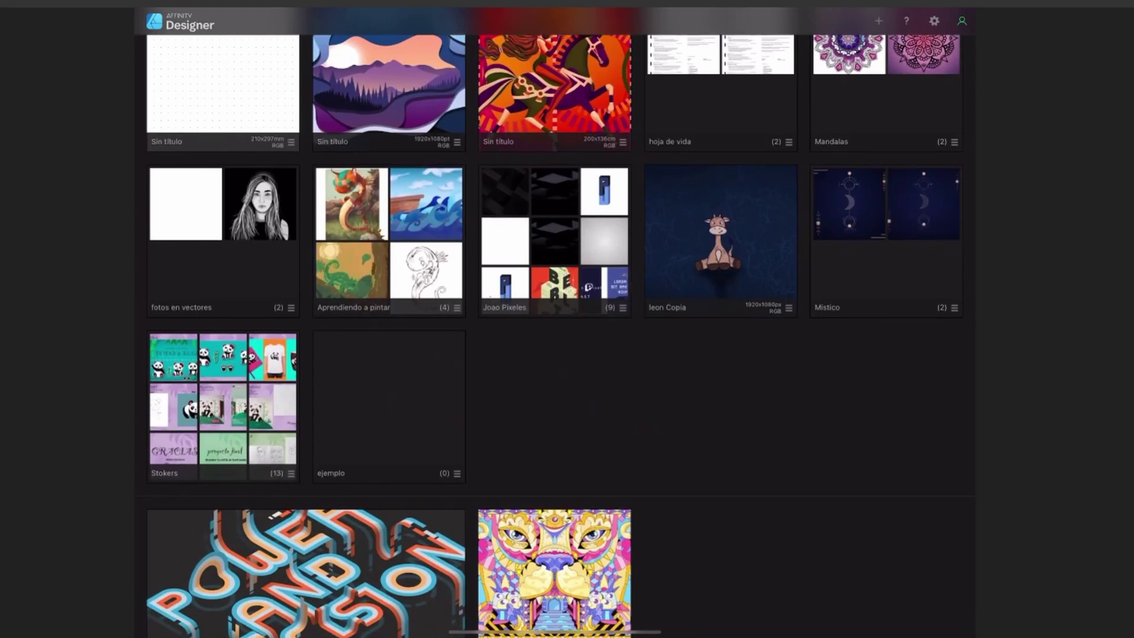
scroll(556, 319, "up", 10)
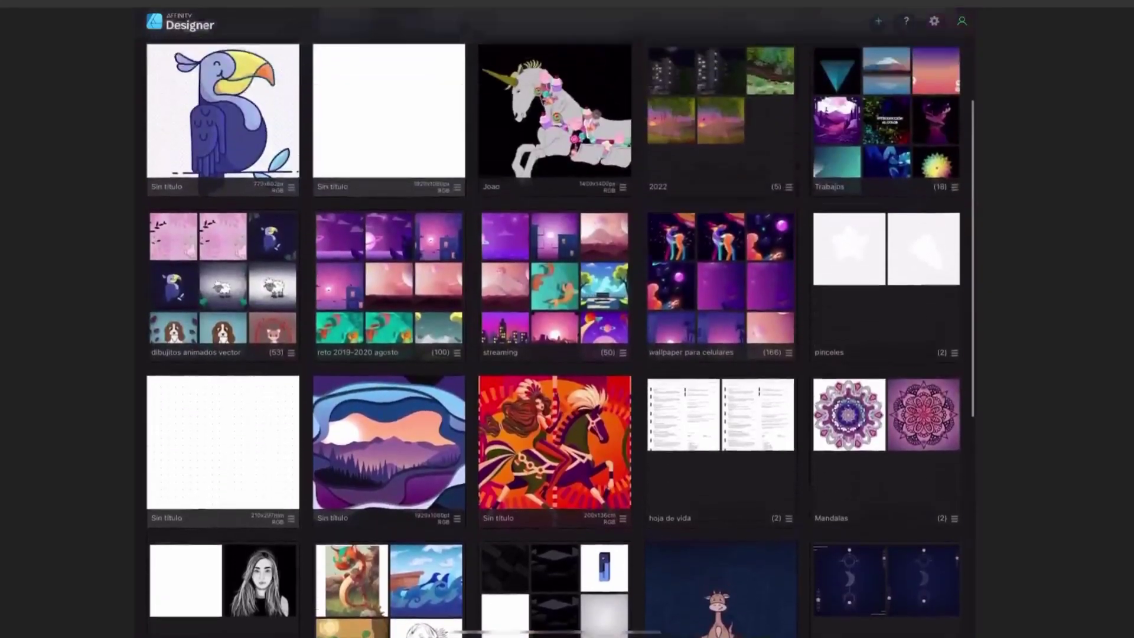
scroll(752, 367, "up", 2)
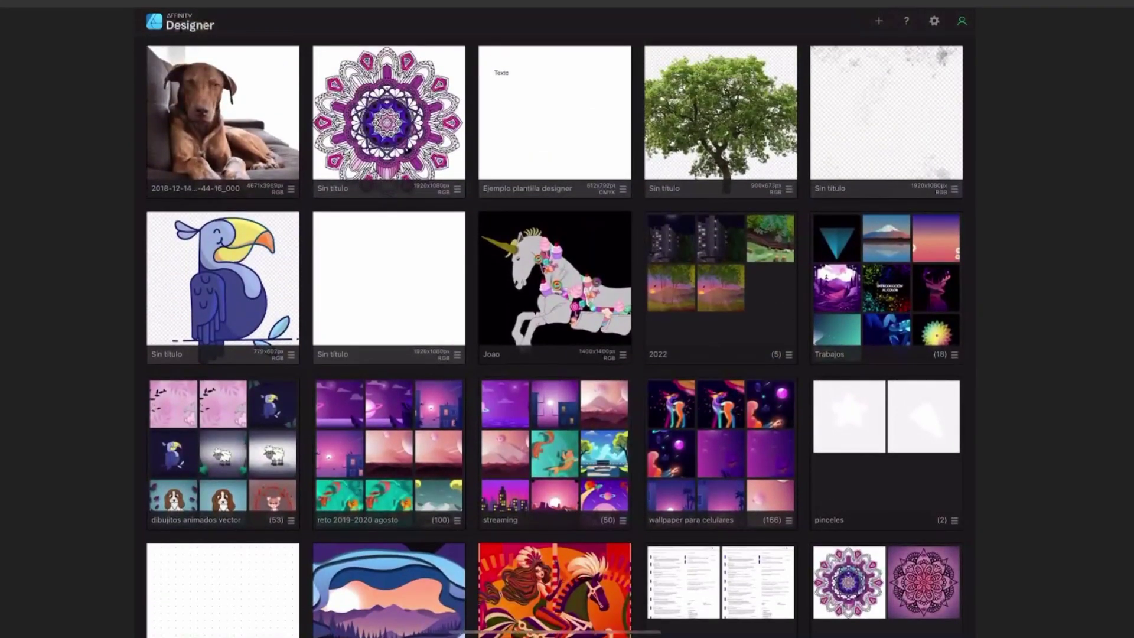
scroll(556, 319, "down", 4)
left_click_drag(555, 632, 555, 354)
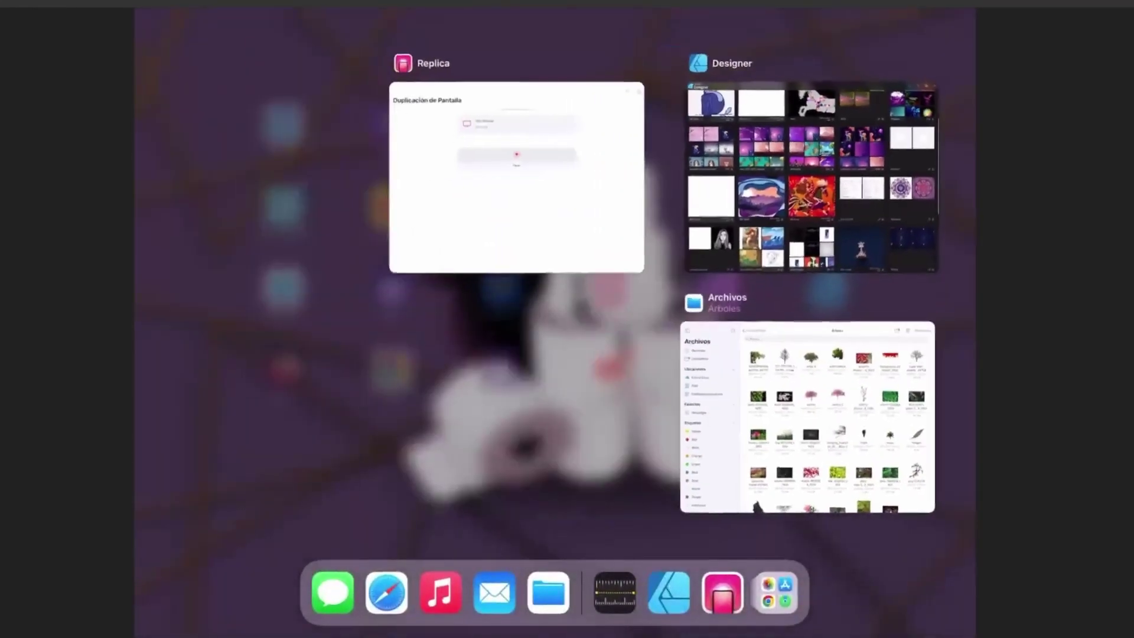
Go to the Home Screen and reopen the dog photo from Designer's recent files
left_click(266, 461)
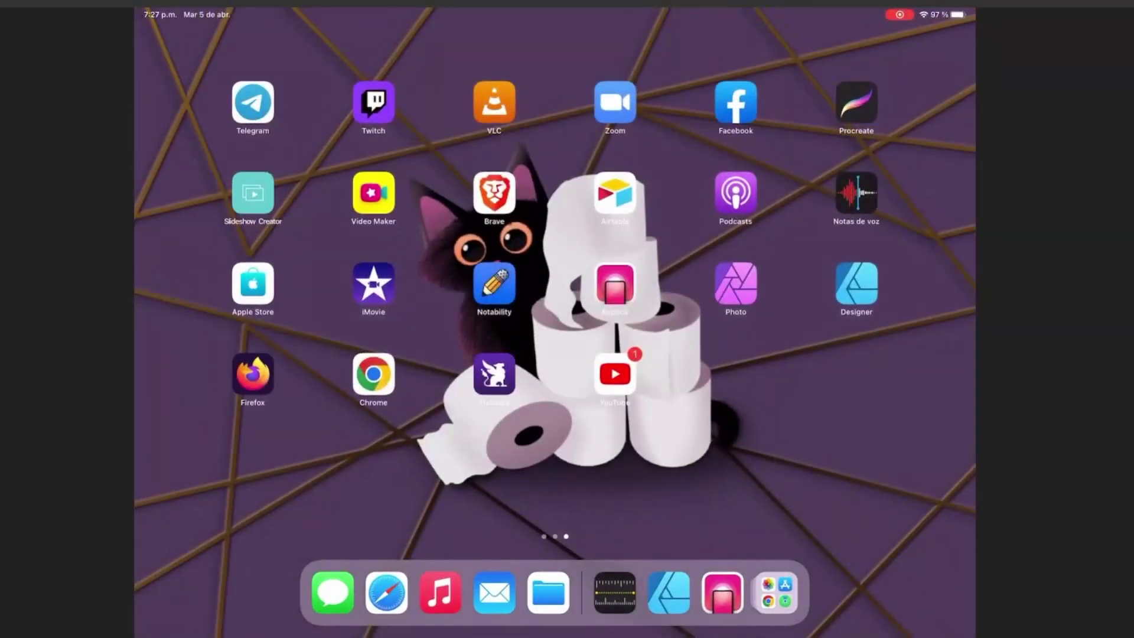
left_click(856, 283)
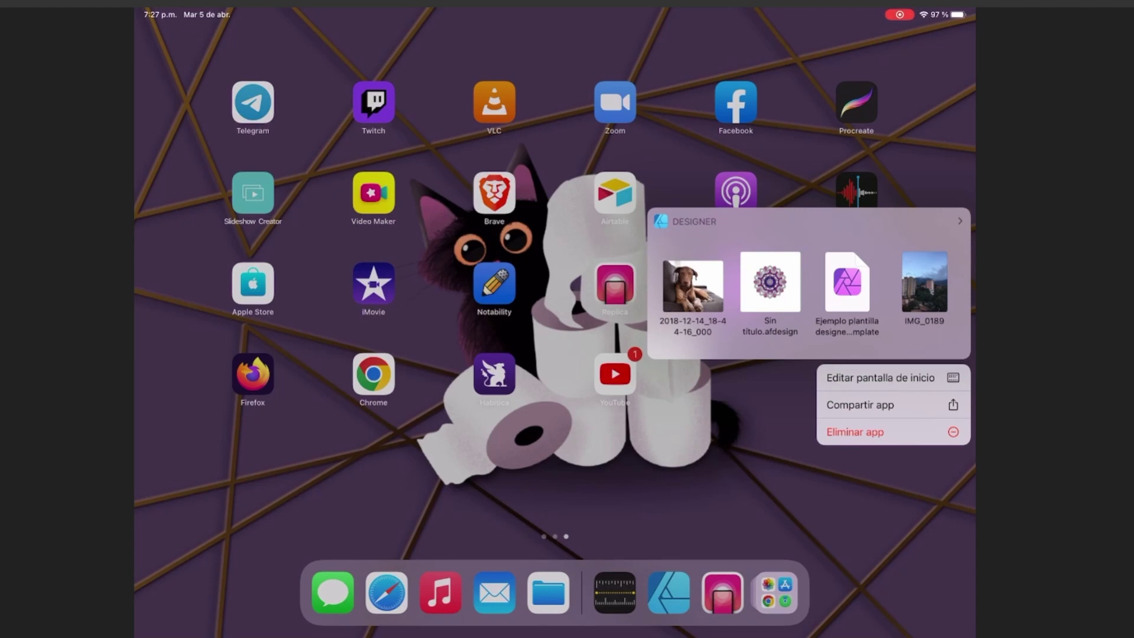
key("Escape")
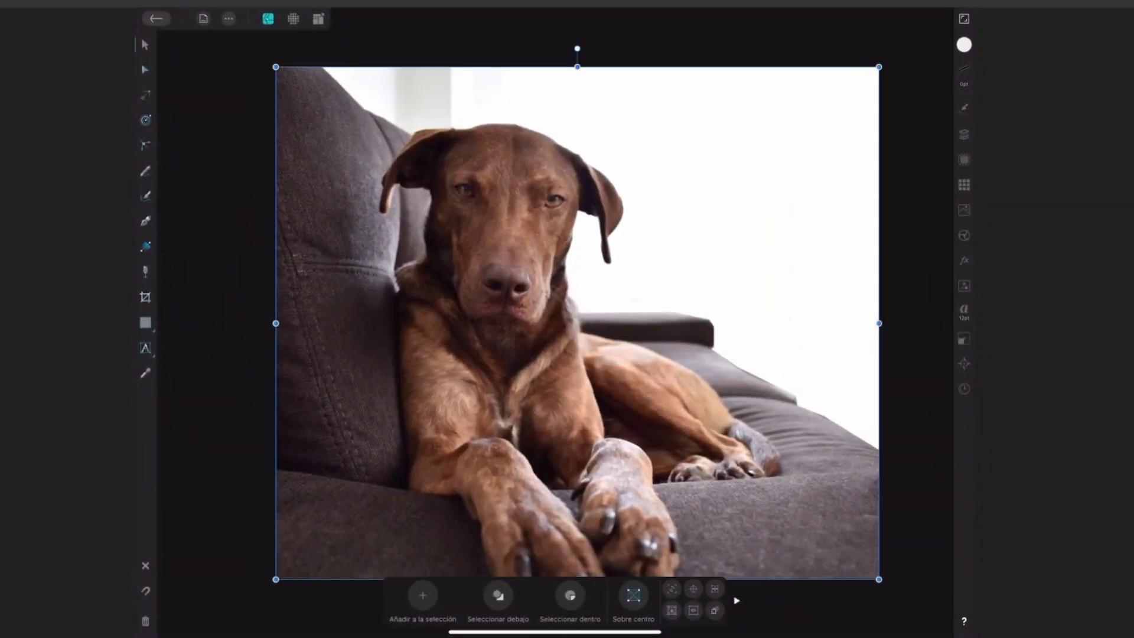
Scroll to the gallery top to review the dog photo, mandala and template documents
scroll(555, 331, "up", 3)
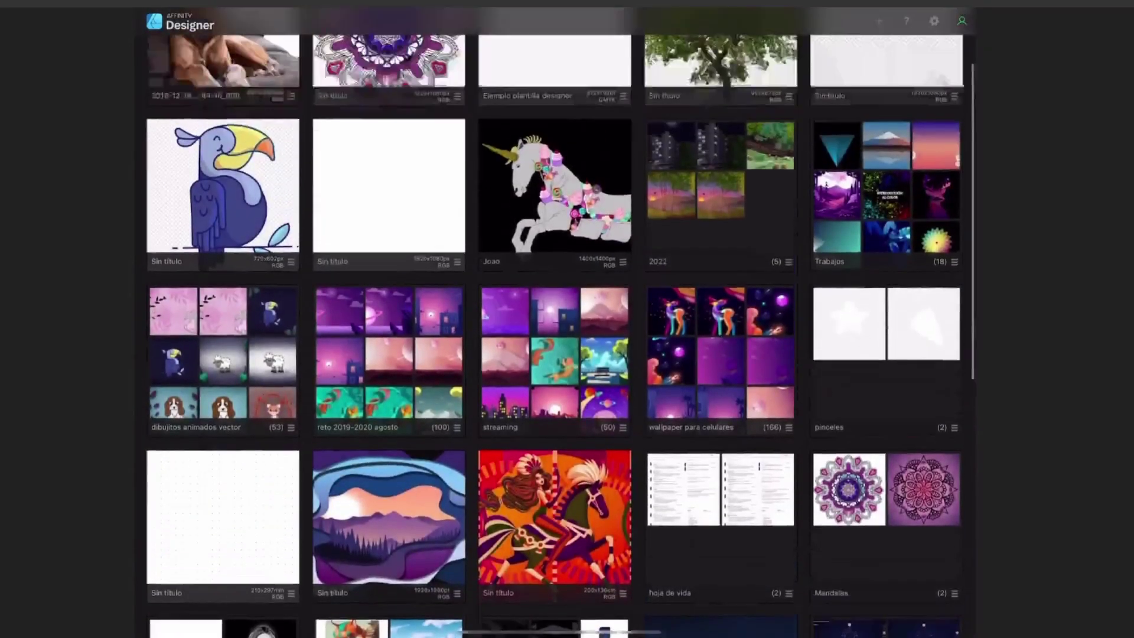
scroll(555, 331, "up", 2)
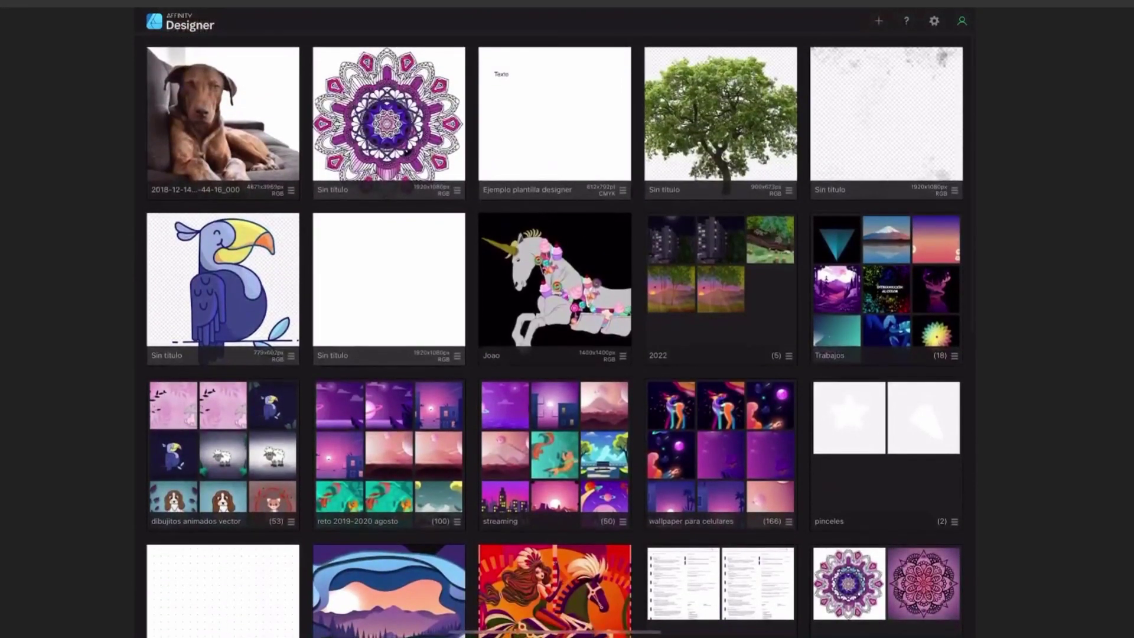